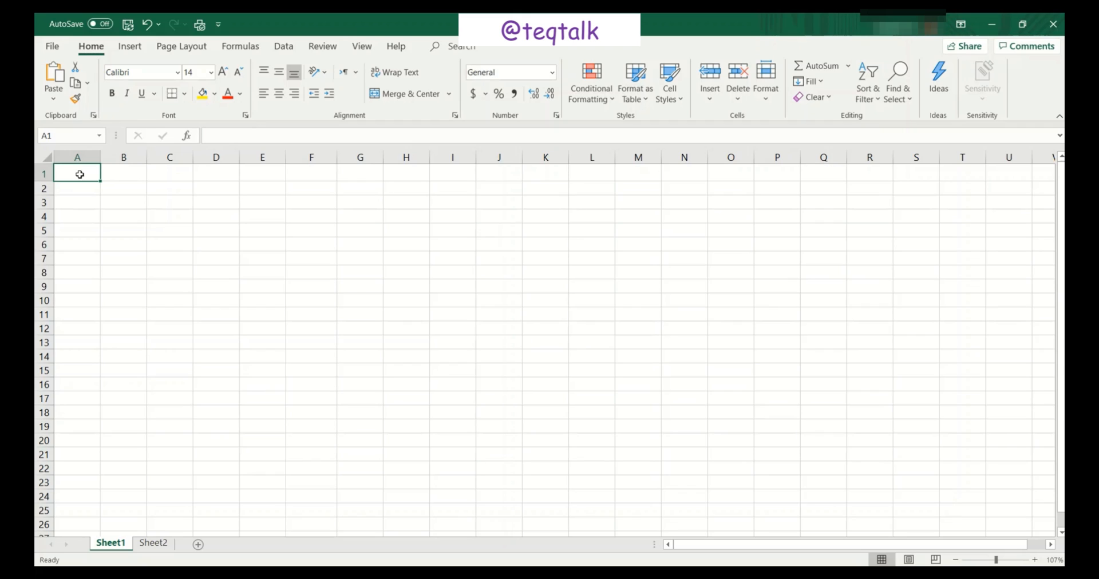
- Enter the title "Monthly Budget Plan" in cell A1
left_click(78, 173)
left_click(78, 173)
type("Monthl")
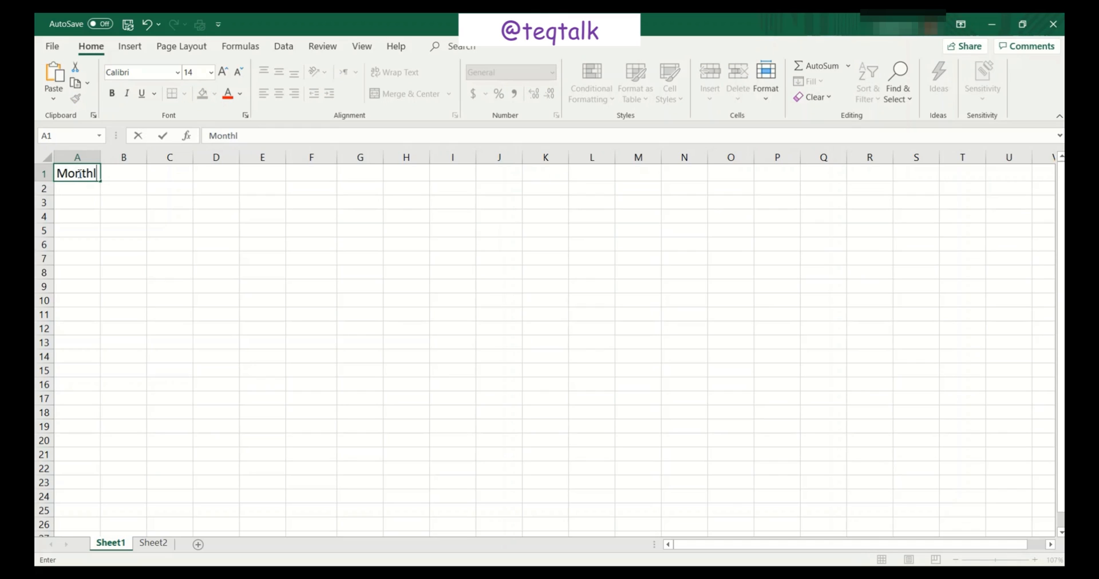
type("y Budget Plan")
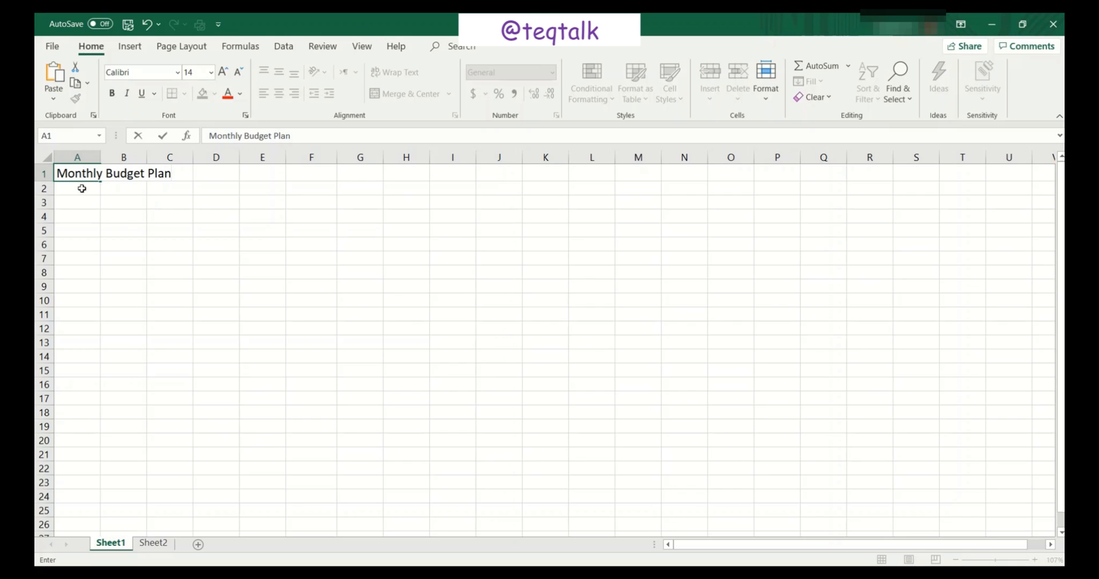
left_click(78, 204)
- Inspect the contents of cells A1, A2, B1 and C1 to check which cell holds the title text
left_click(82, 171)
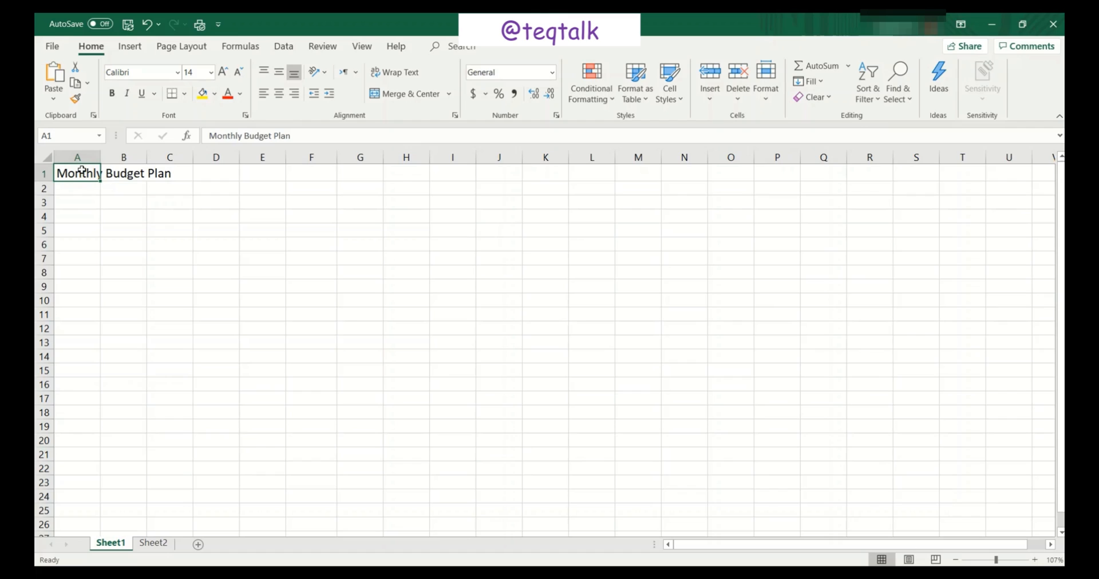
left_click(88, 192)
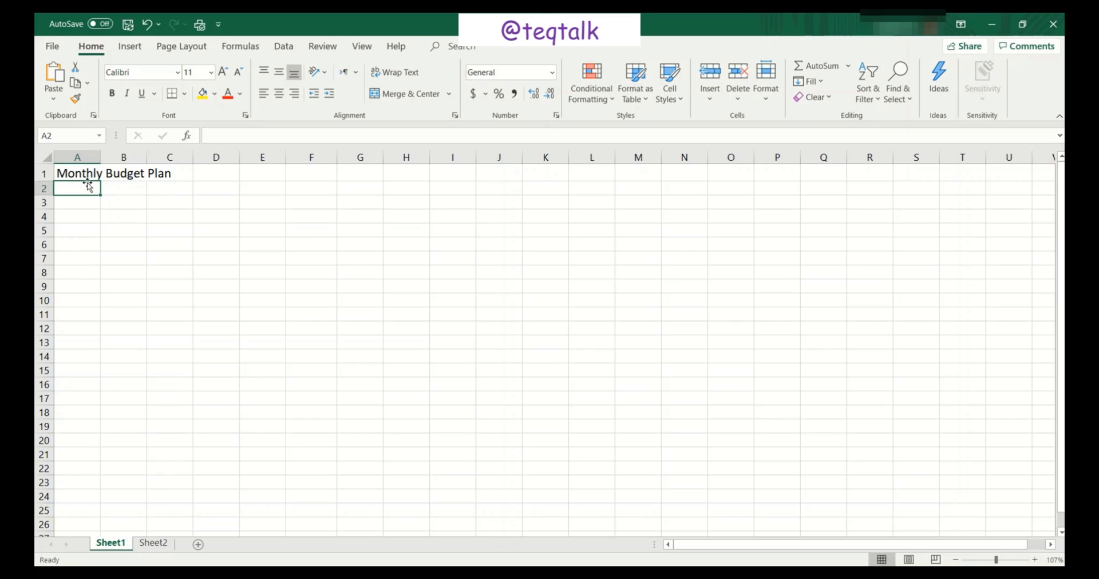
left_click(74, 172)
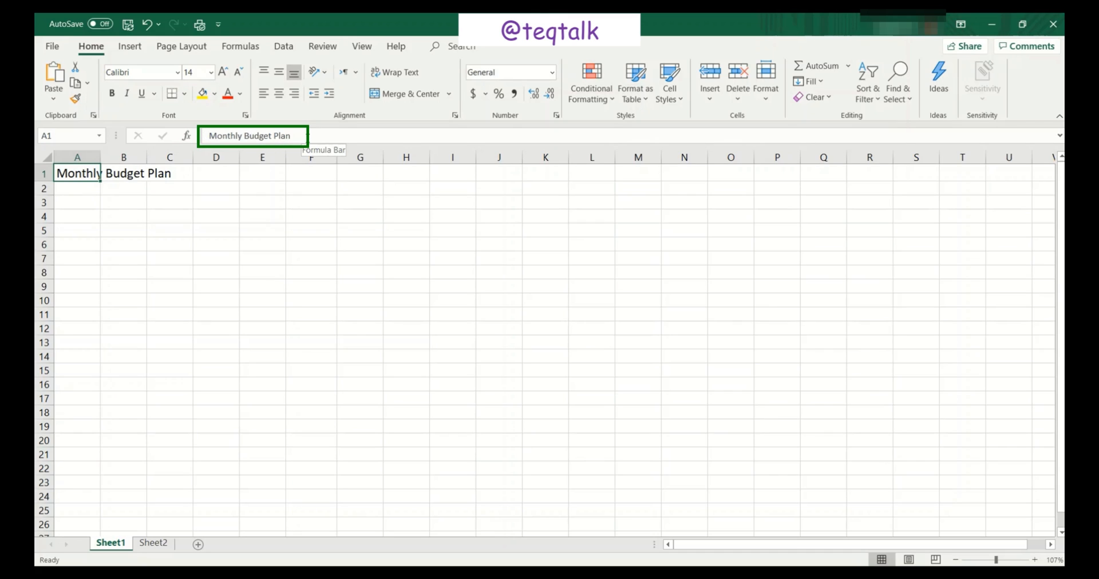
left_click(126, 173)
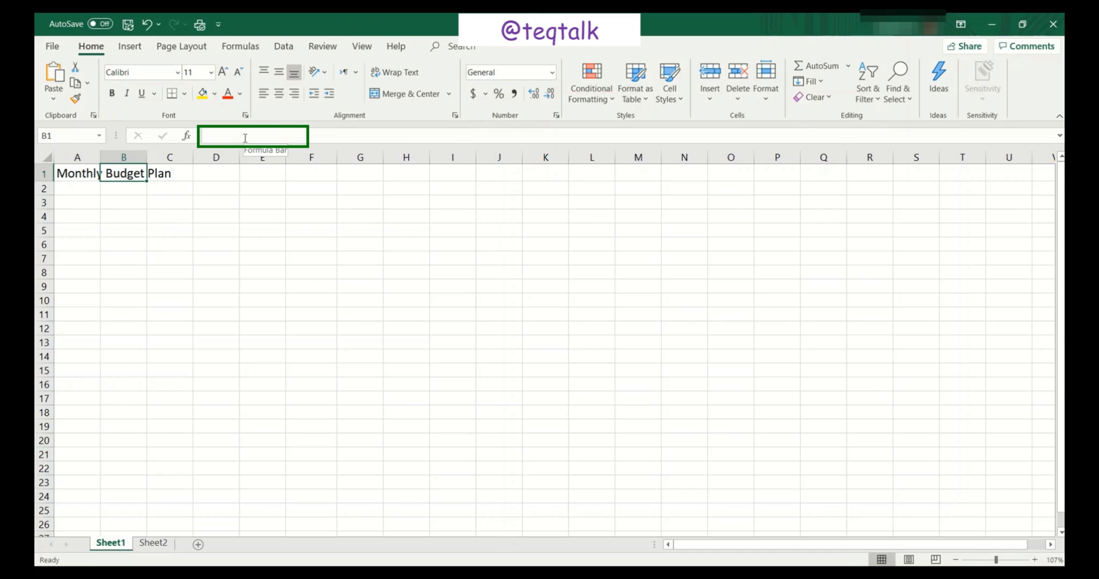
left_click(180, 176)
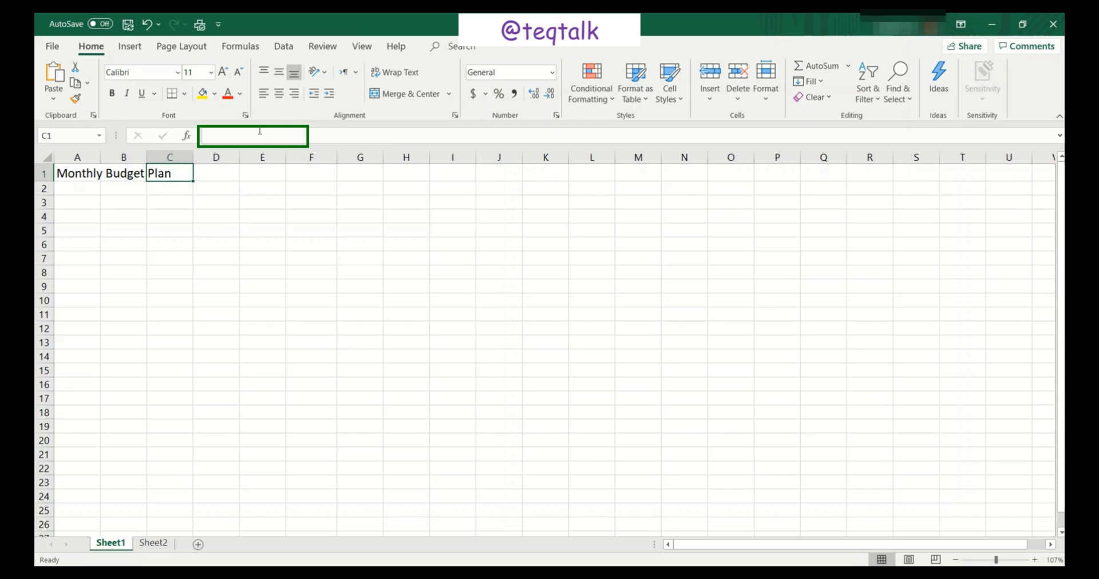
left_click(77, 172)
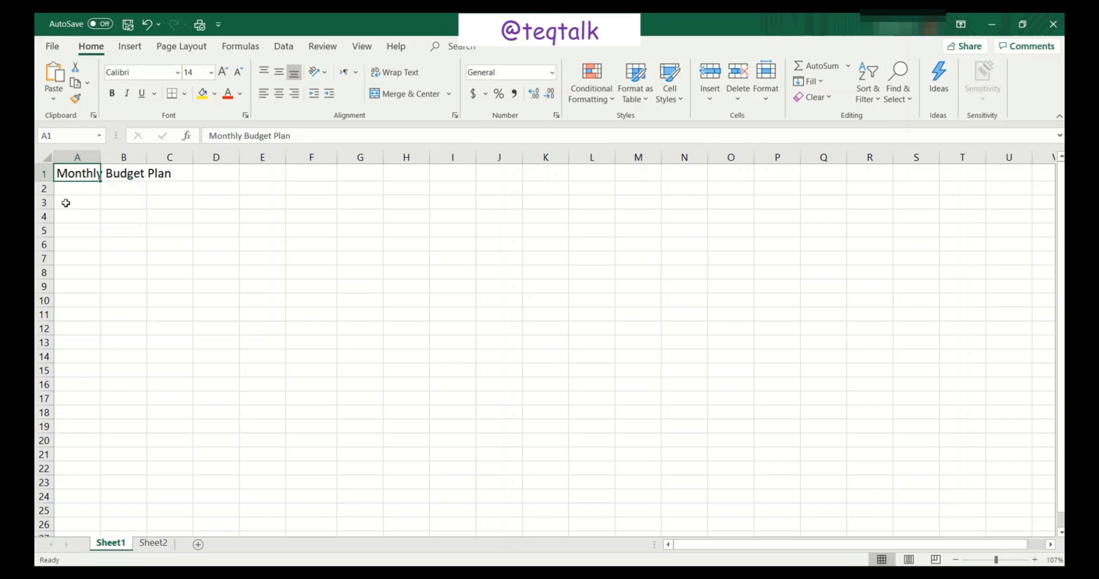
- Enter the heading "Bills" in A4 and list Rent, Phone, Gas and Car below it in A5 to A8
left_click(73, 203)
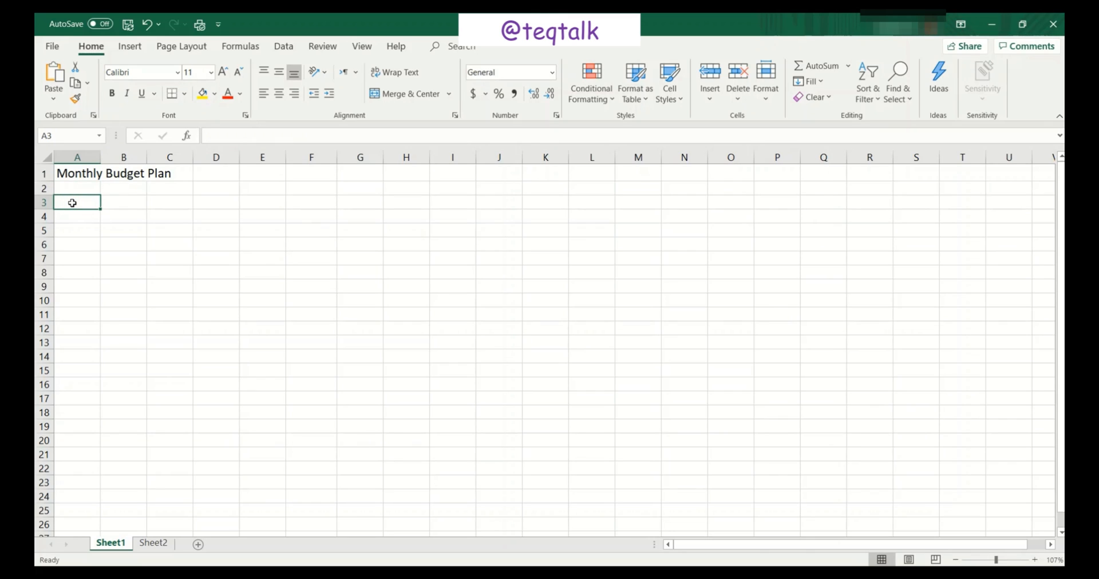
key("Down")
type("Bills")
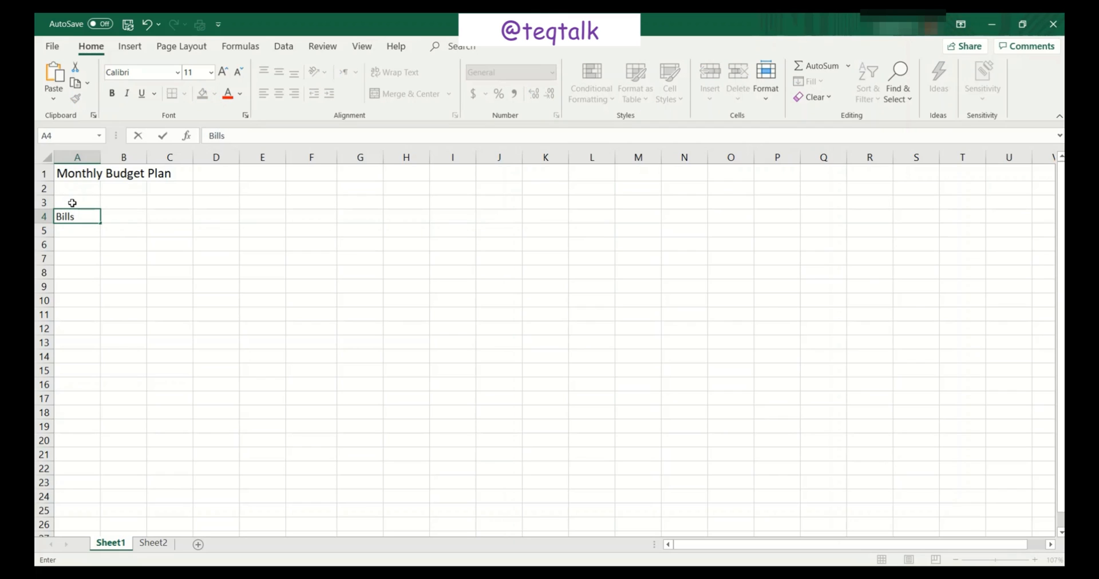
left_click(73, 233)
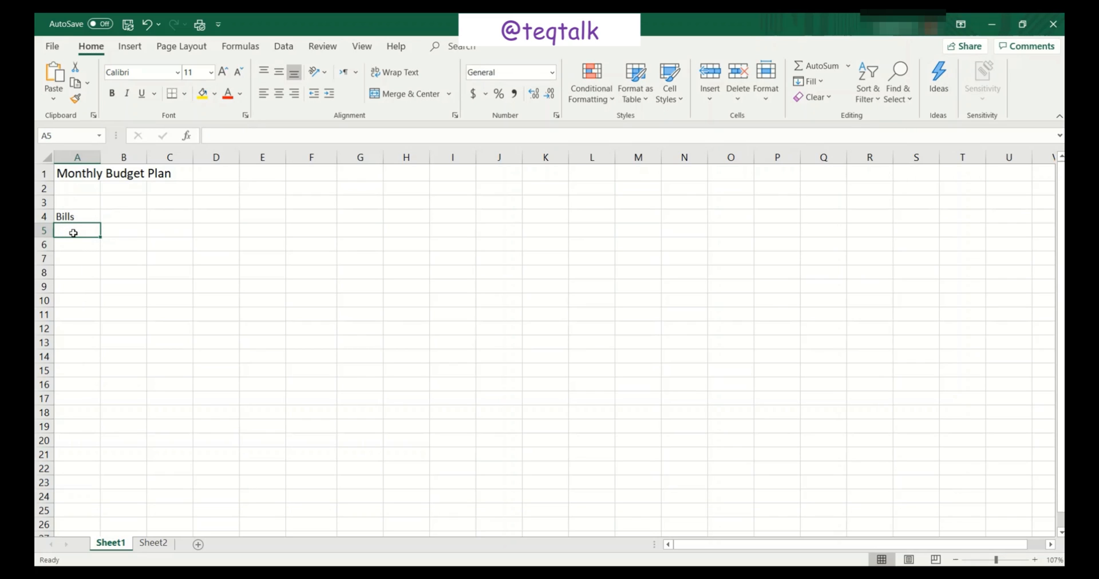
type("Rent")
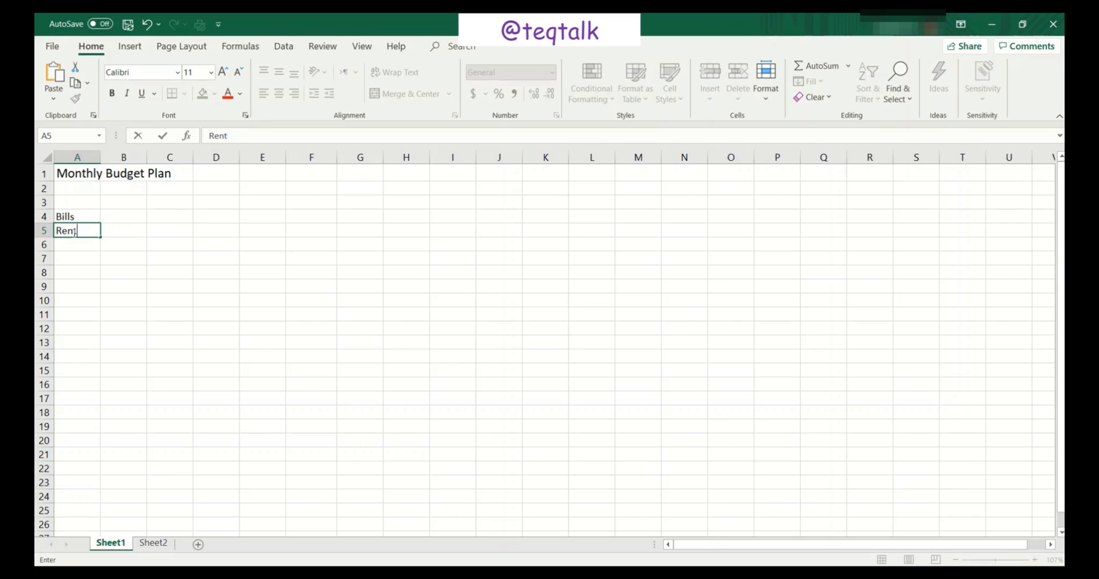
key("Return")
type("Phone")
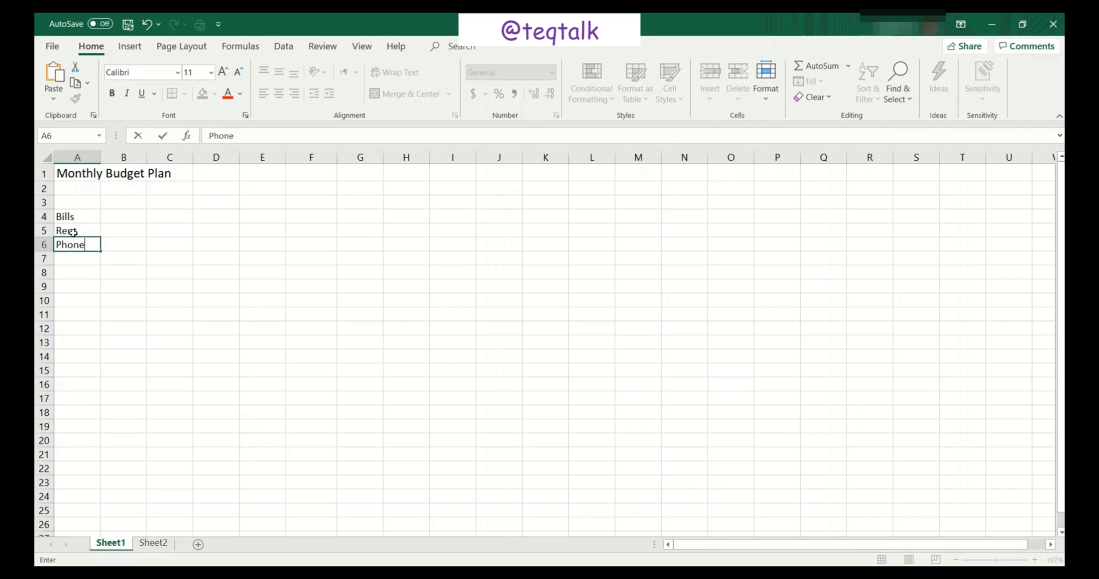
key("Return")
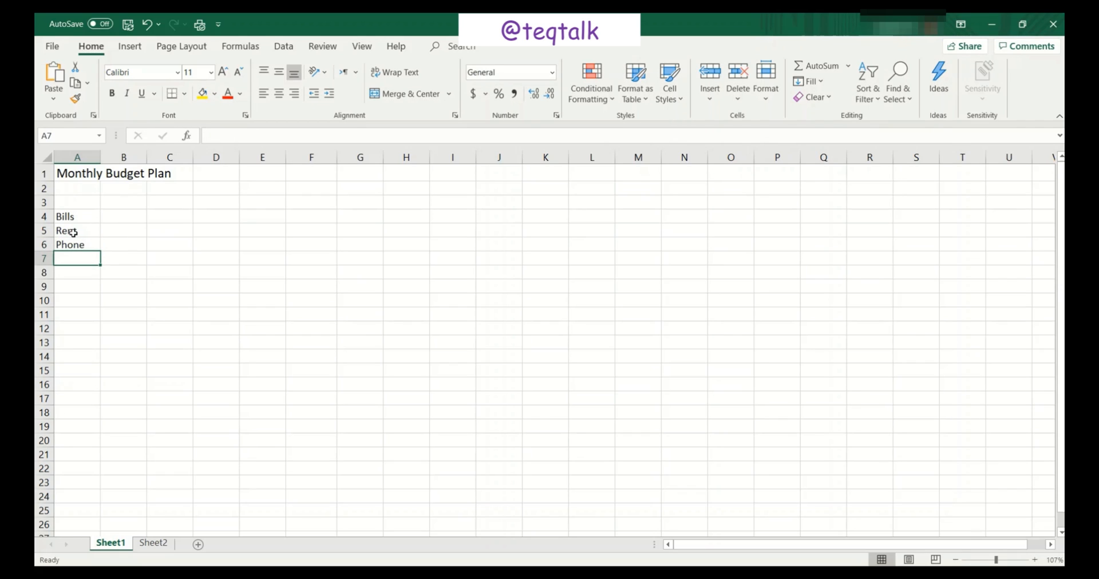
type("Gas")
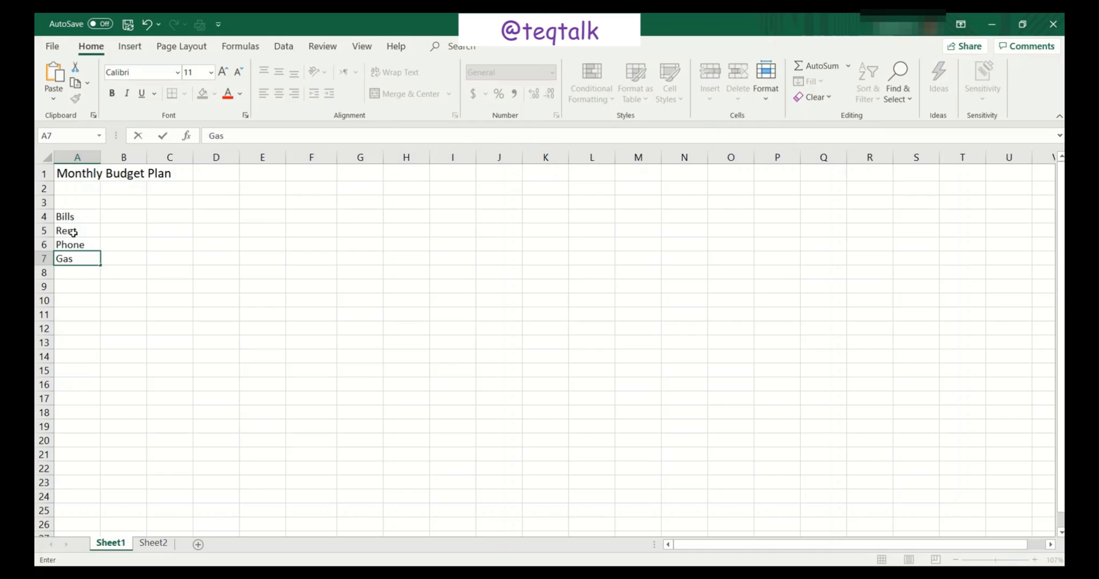
key("Return")
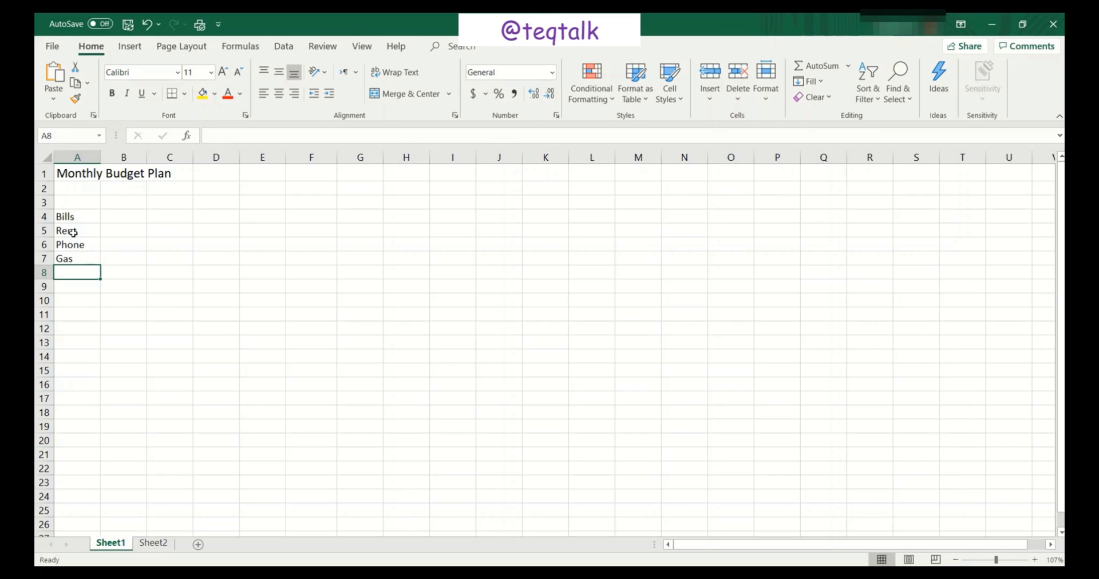
type("Car")
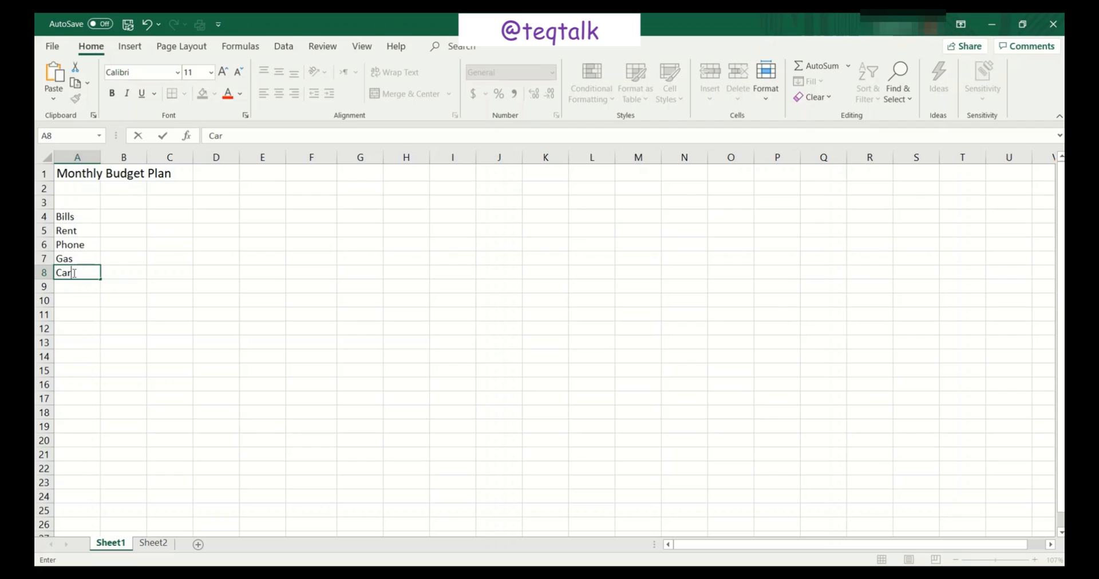
left_click(69, 215)
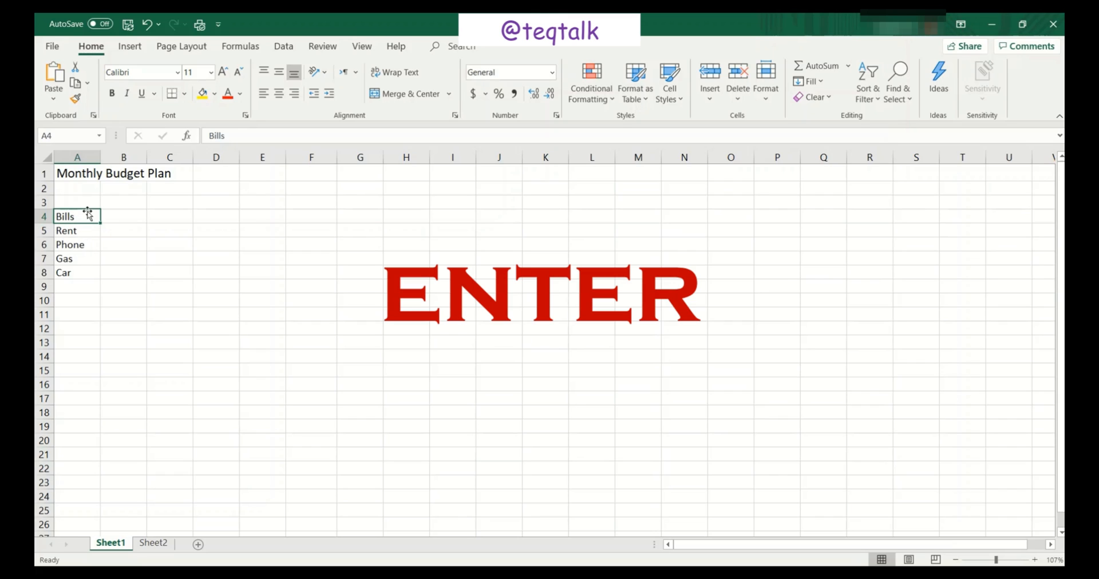
left_click(131, 217)
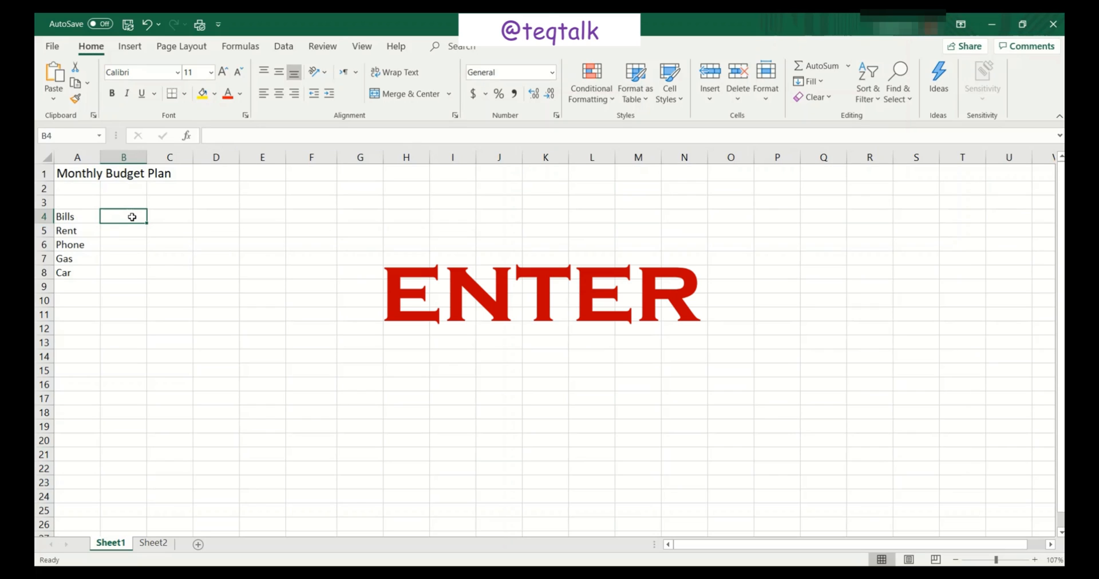
key("Return")
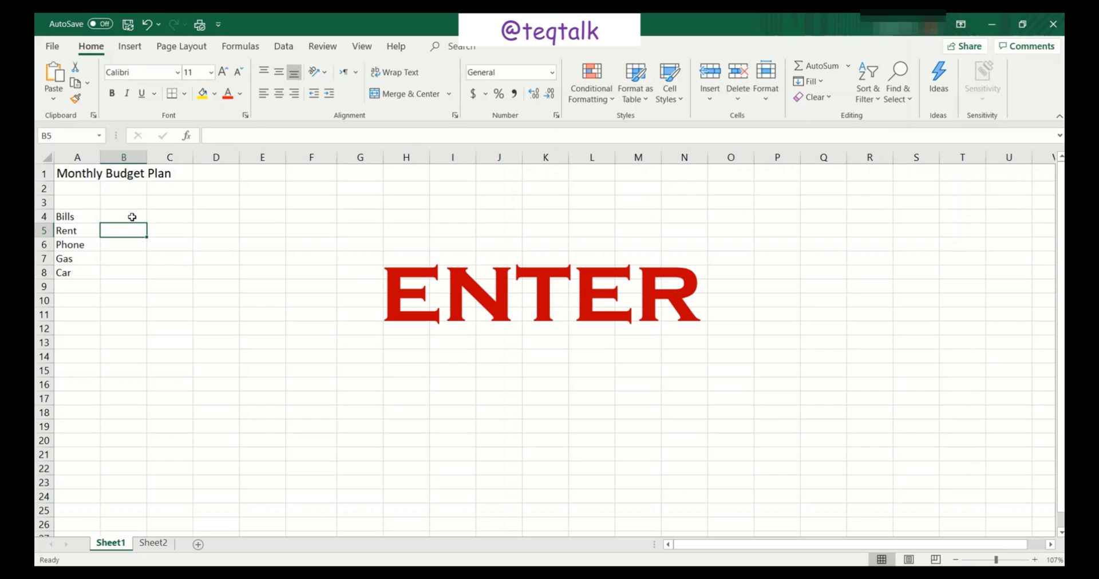
key("Return")
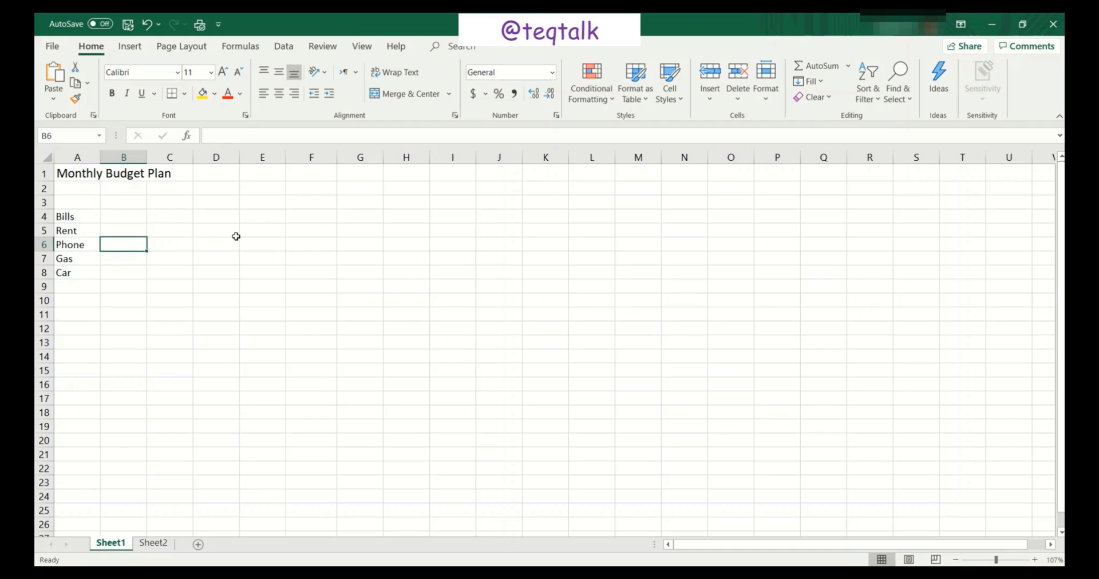
left_click(73, 215)
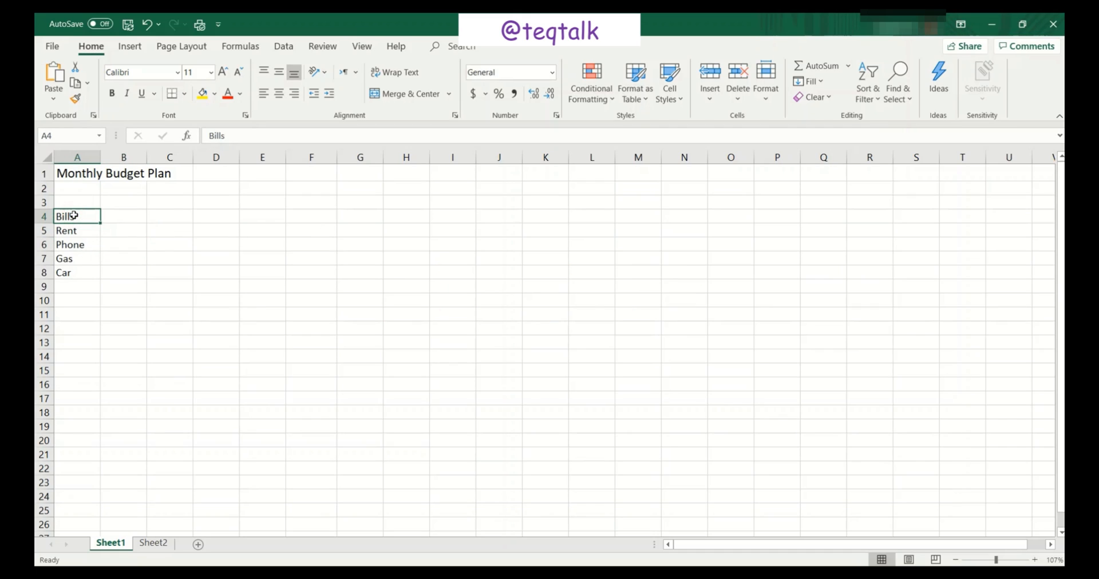
- Enter the month headings Jan, Feb and Mar across row 4 in cells B4 to D4
left_click(127, 214)
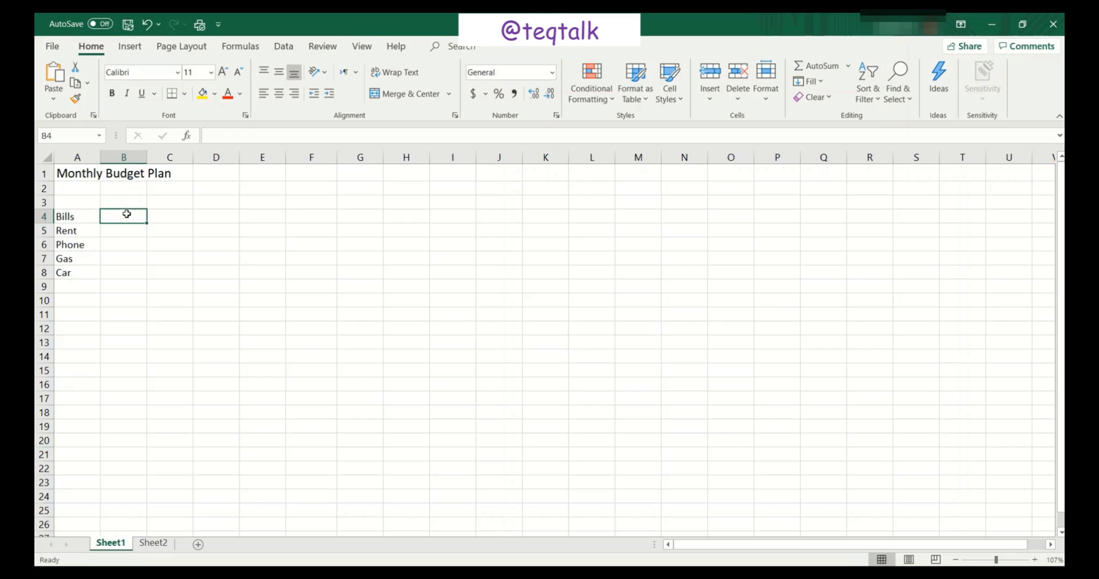
type("Jan")
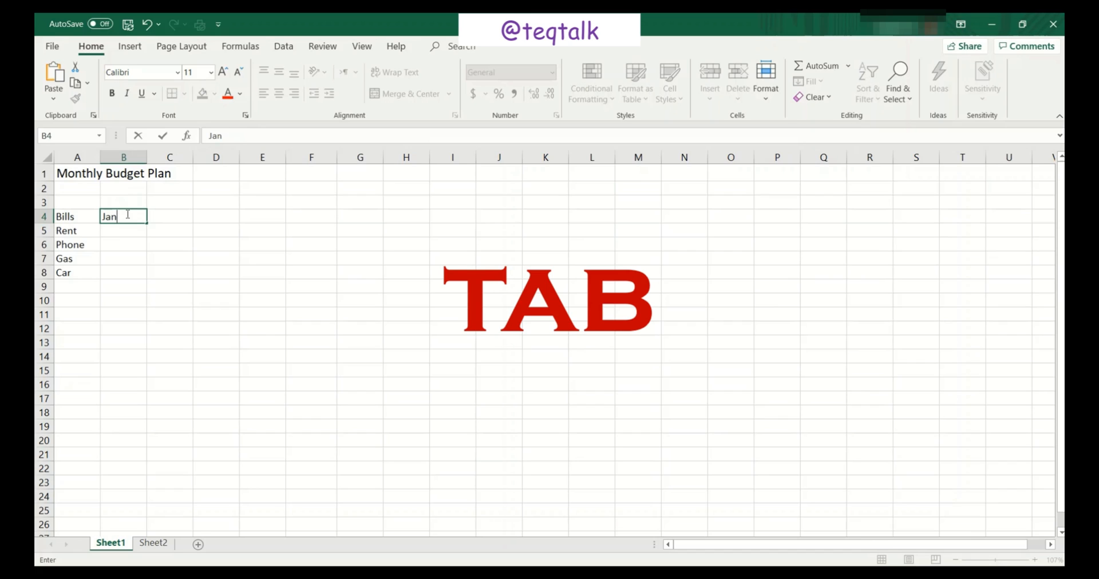
key("Tab")
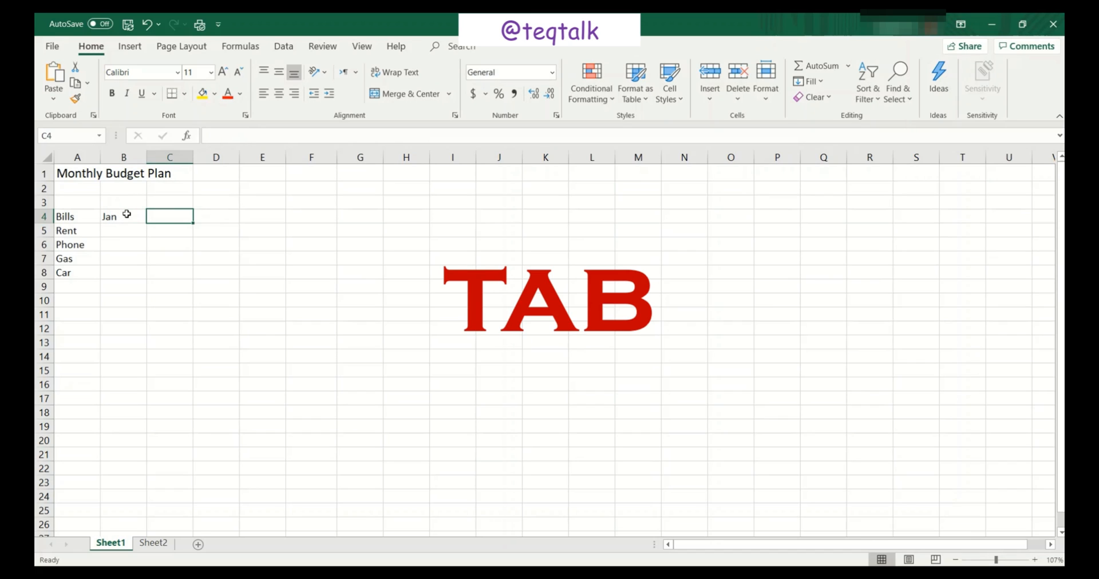
type("Feb")
key("Tab")
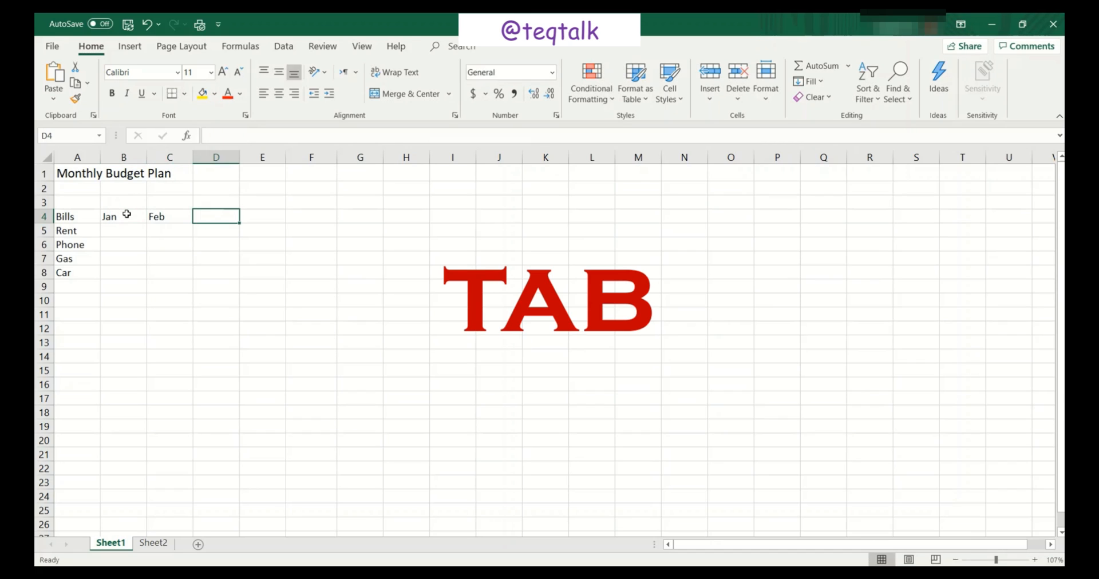
type("Mar")
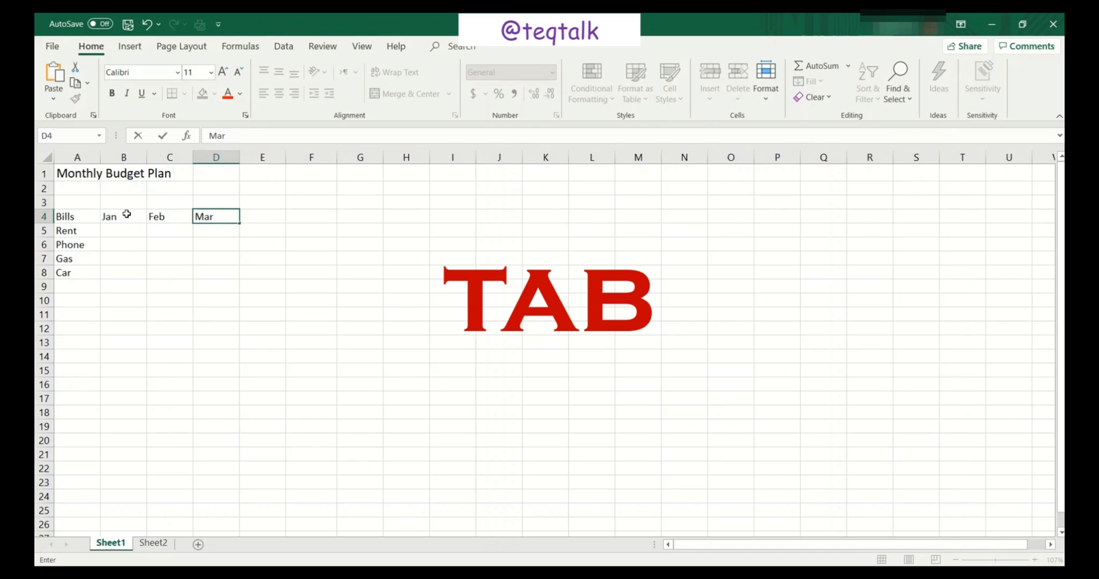
- Add a "Total" label below the bills in A9 and another after the months in E4
left_click(74, 285)
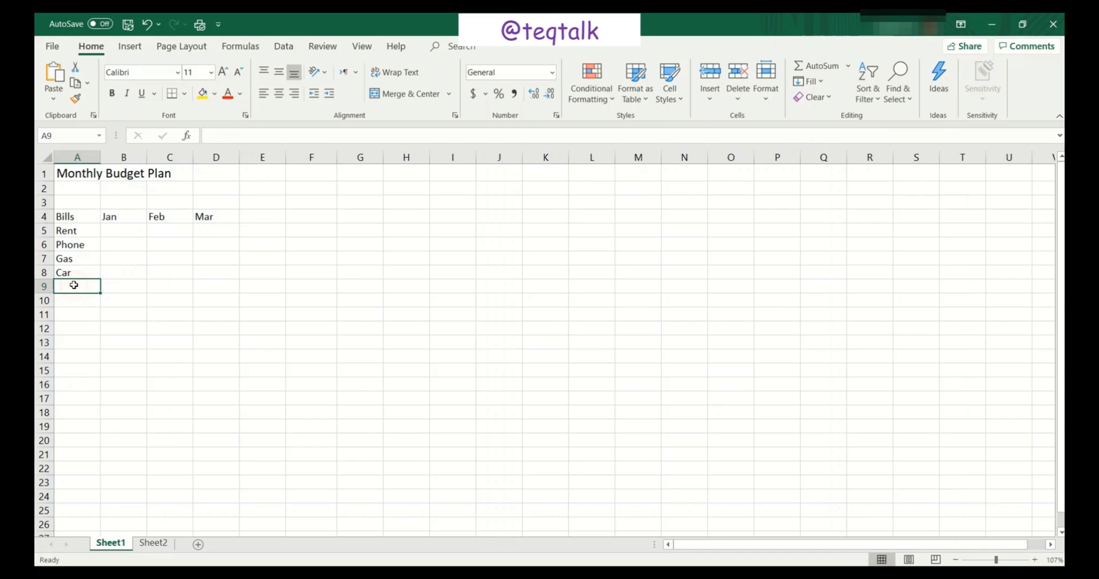
type("T")
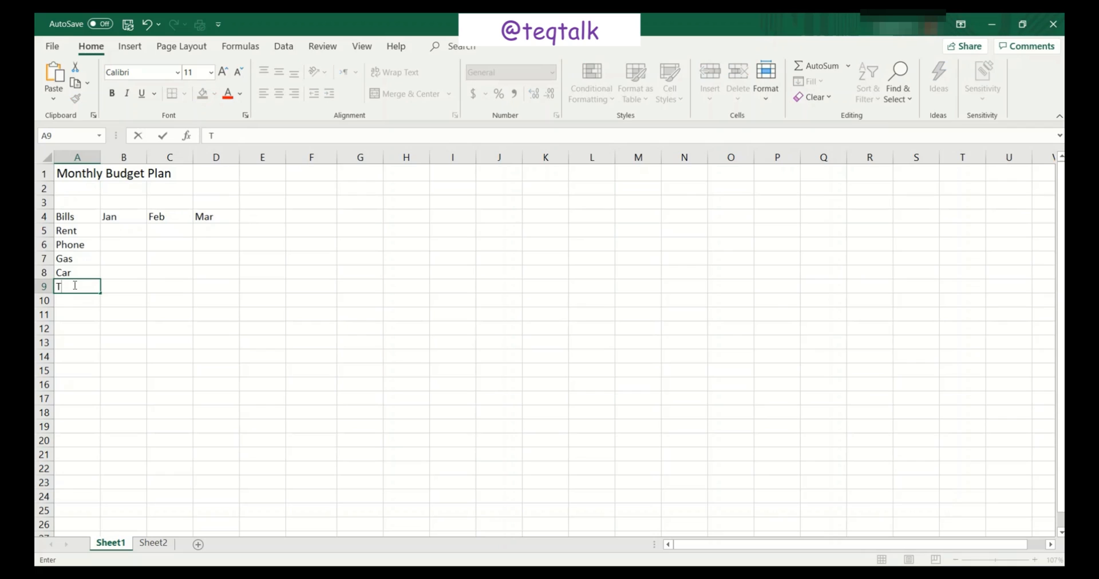
type("otal")
left_click(256, 215)
type("Tot")
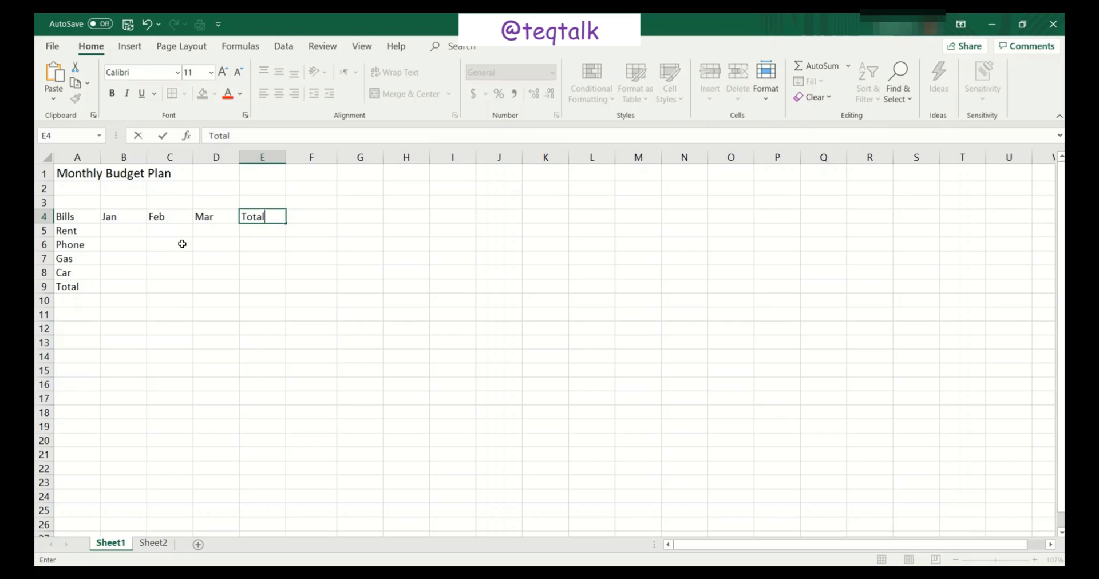
- Enter the January amounts in B5 to B8: 1500 for Rent, 900 for Phone, 600 for Gas and 300 for Car
left_click(117, 231)
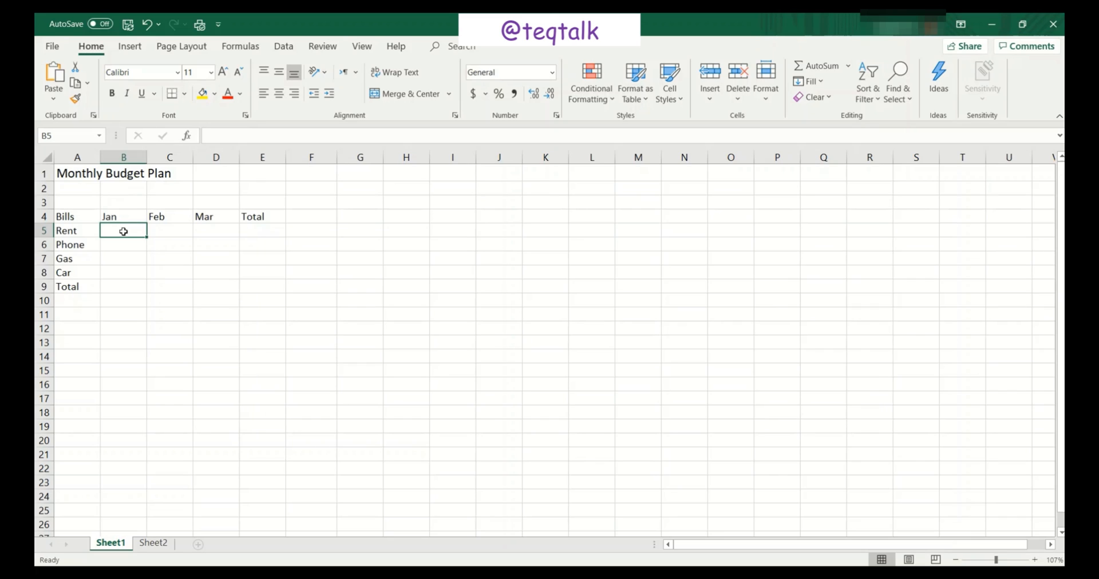
type("1500")
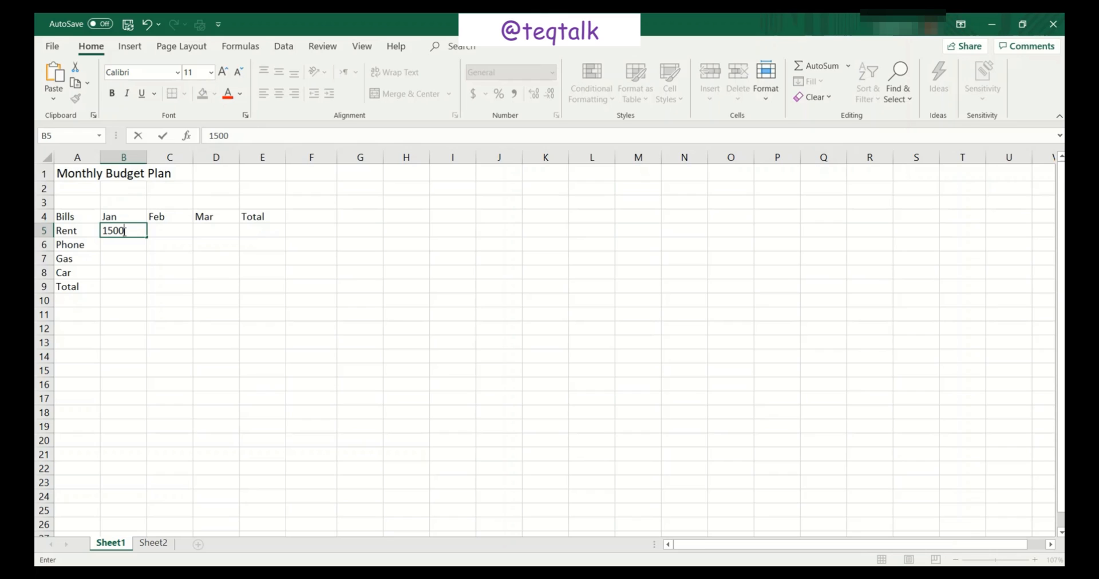
key("Return")
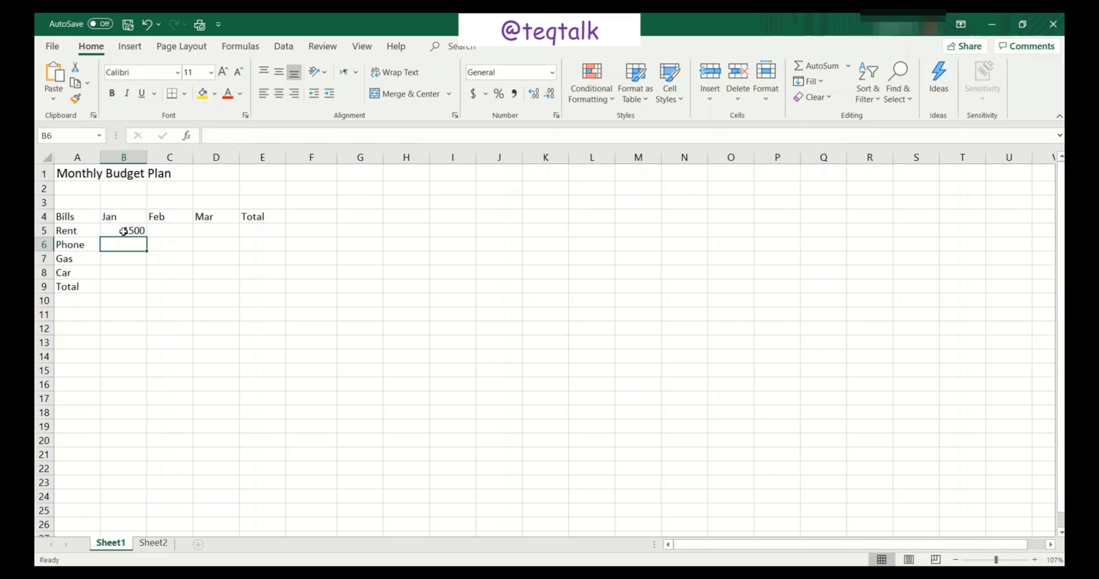
type("900")
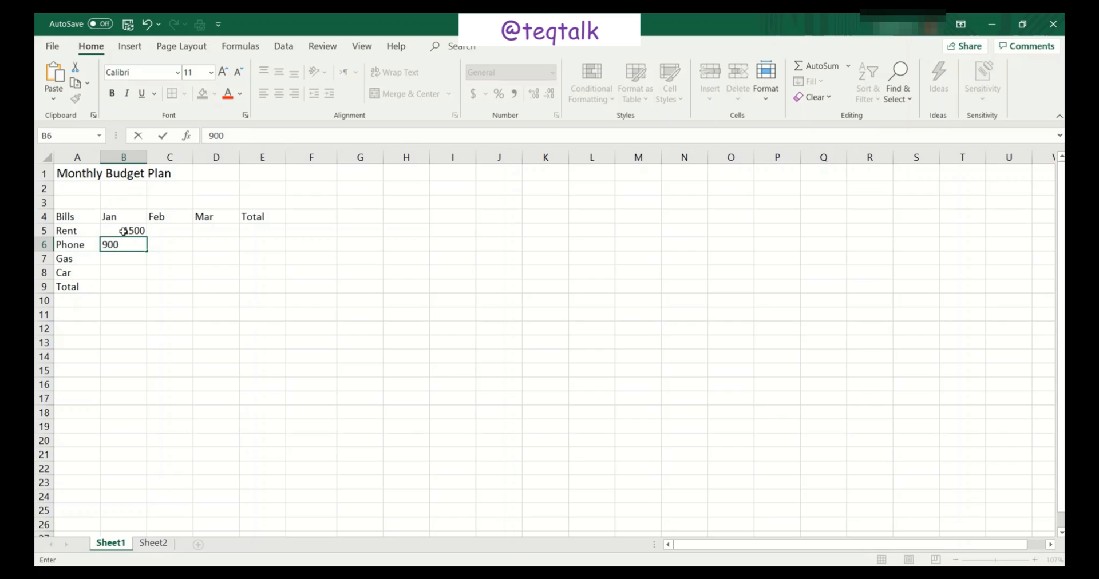
key("Return")
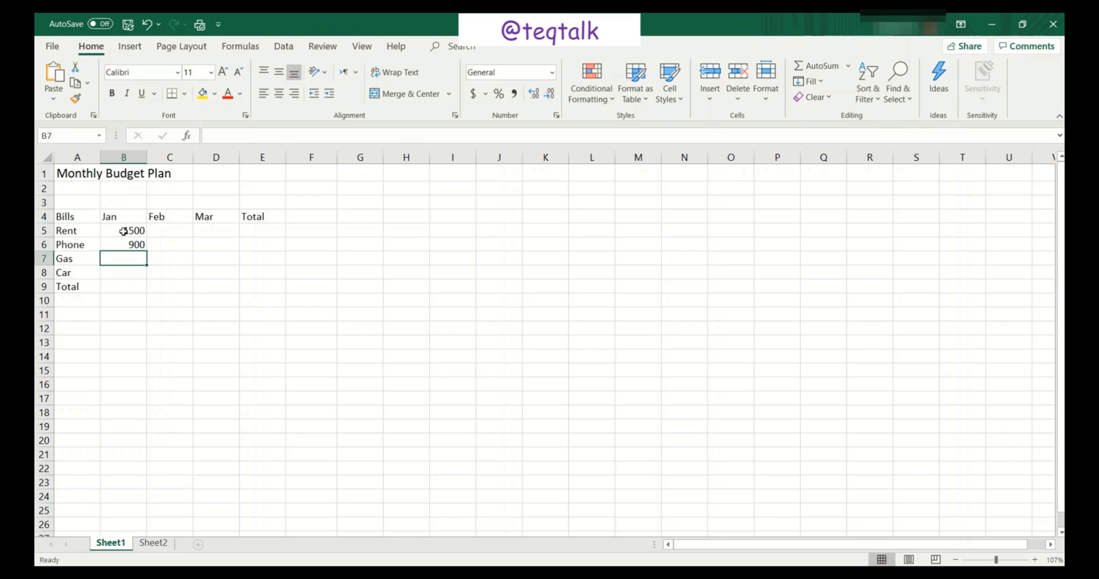
type("600")
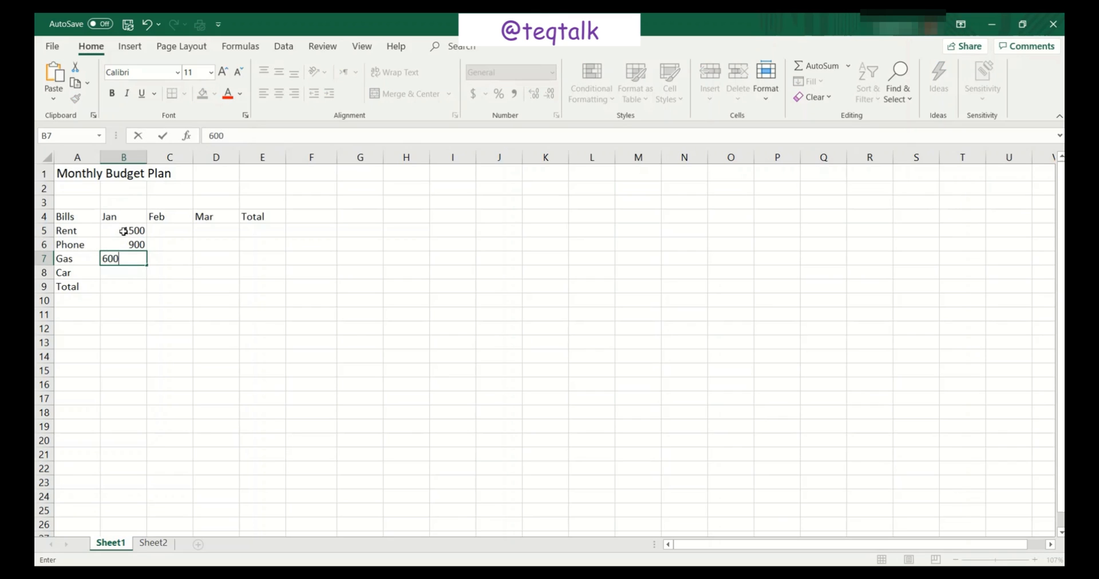
key("Return")
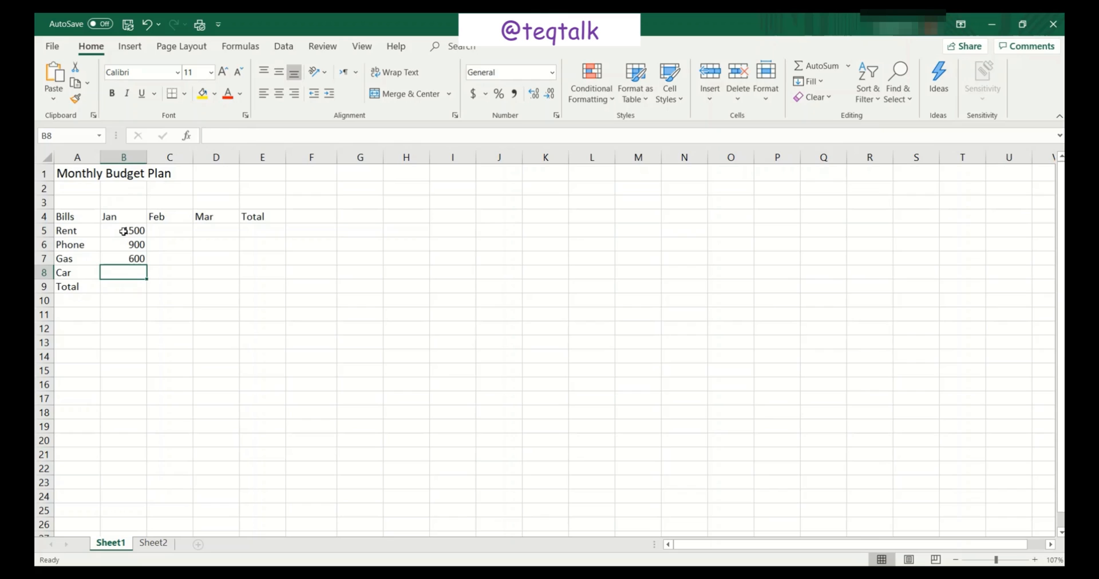
type("300")
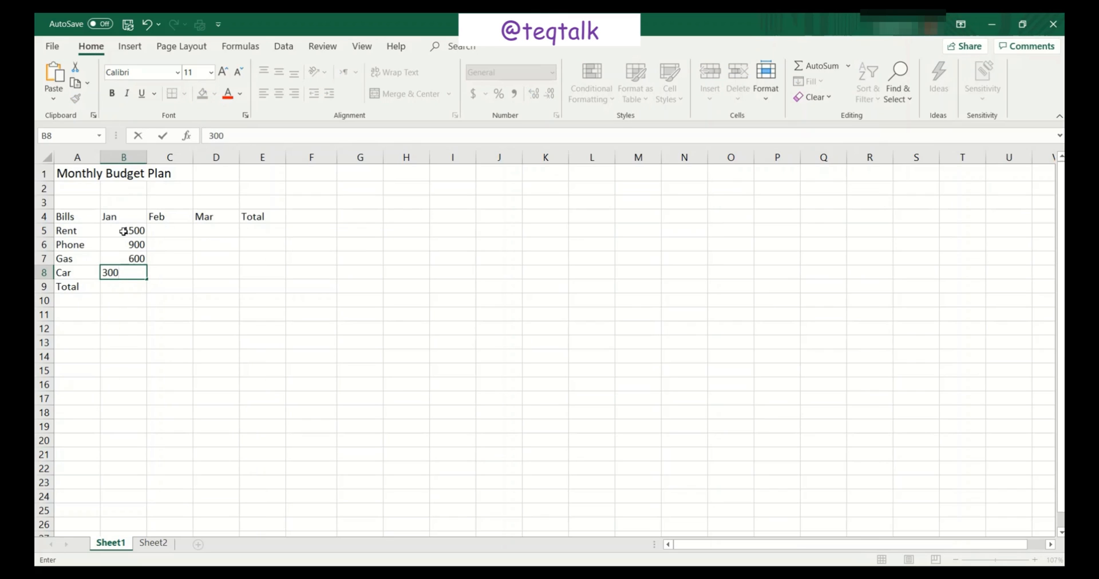
key("Return")
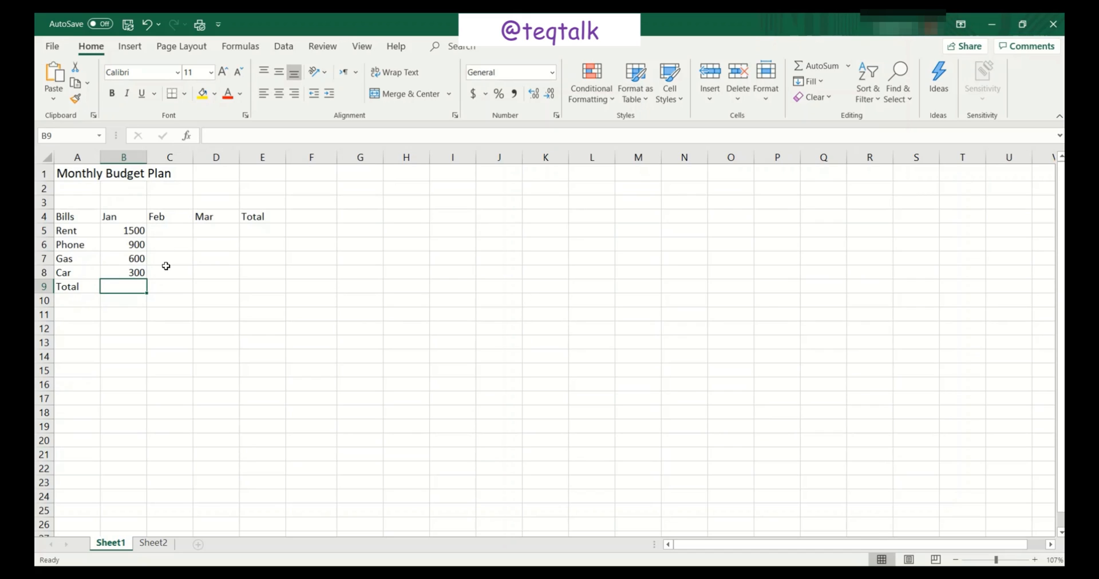
- Compare how the bill names in A5 to A8 and the January amounts in B5 to B8 are aligned in their cells
left_click(61, 229)
left_click_drag(61, 229, 64, 270)
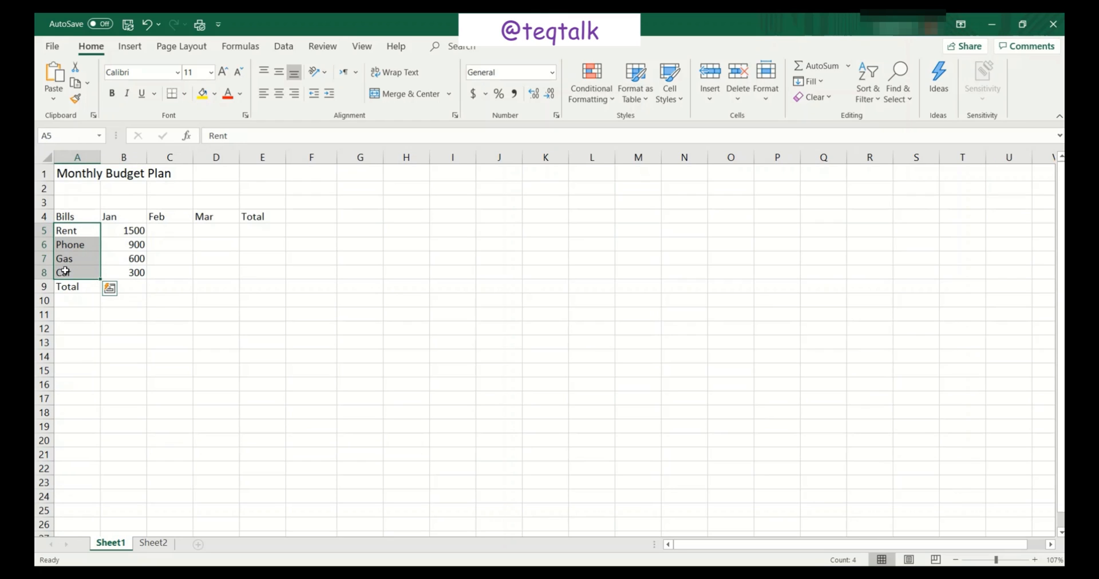
left_click_drag(119, 230, 109, 278)
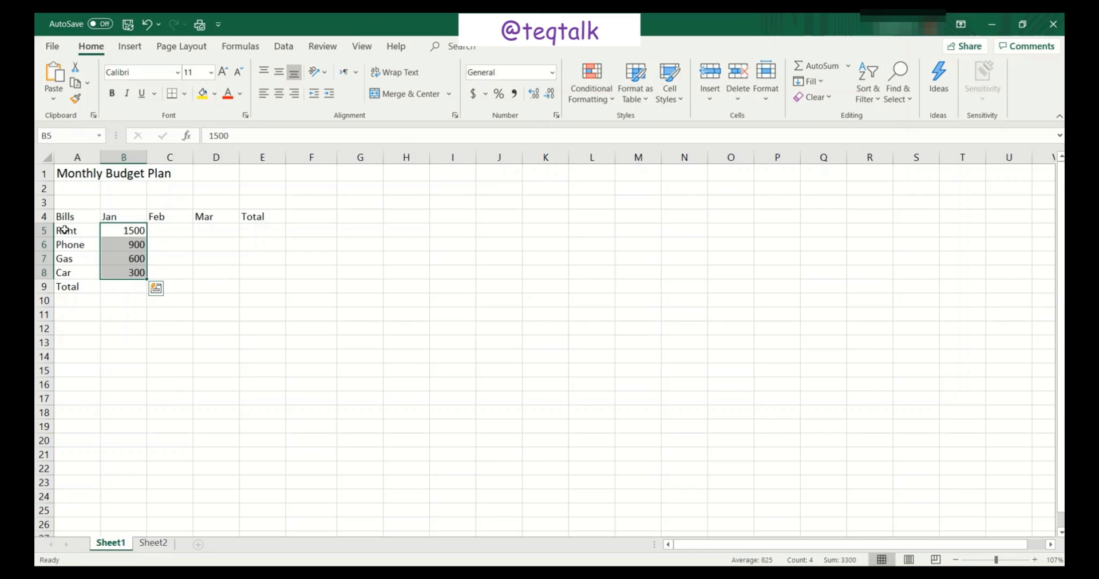
left_click_drag(63, 232, 119, 272)
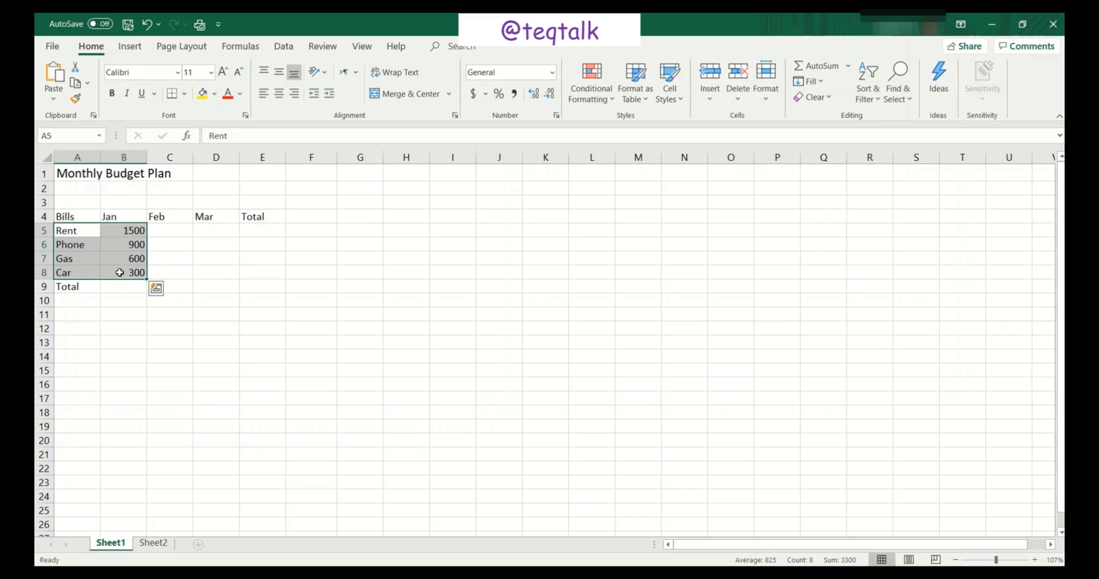
left_click(128, 289)
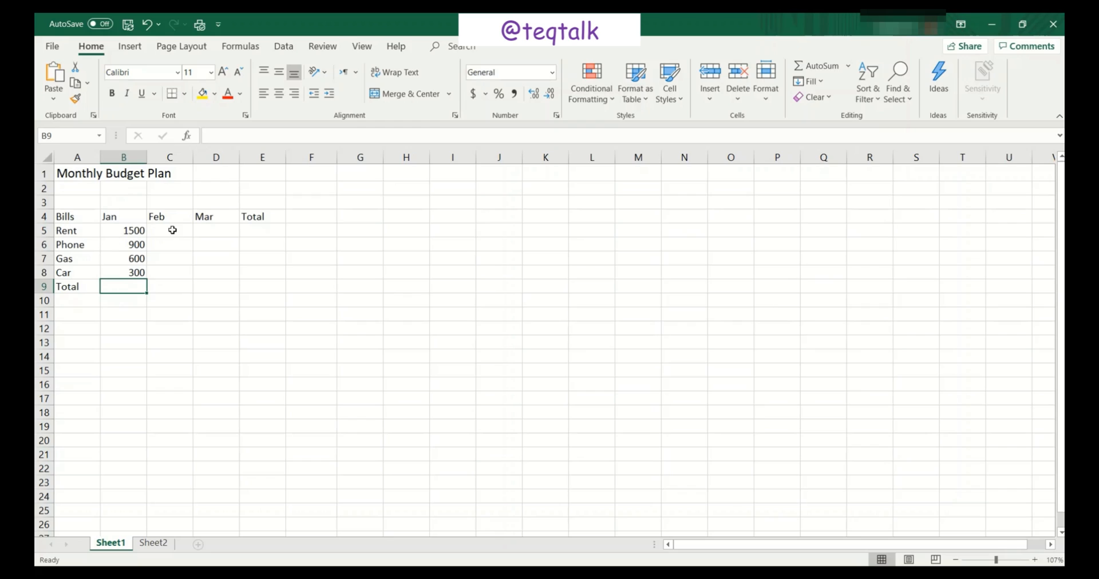
left_click_drag(72, 230, 79, 269)
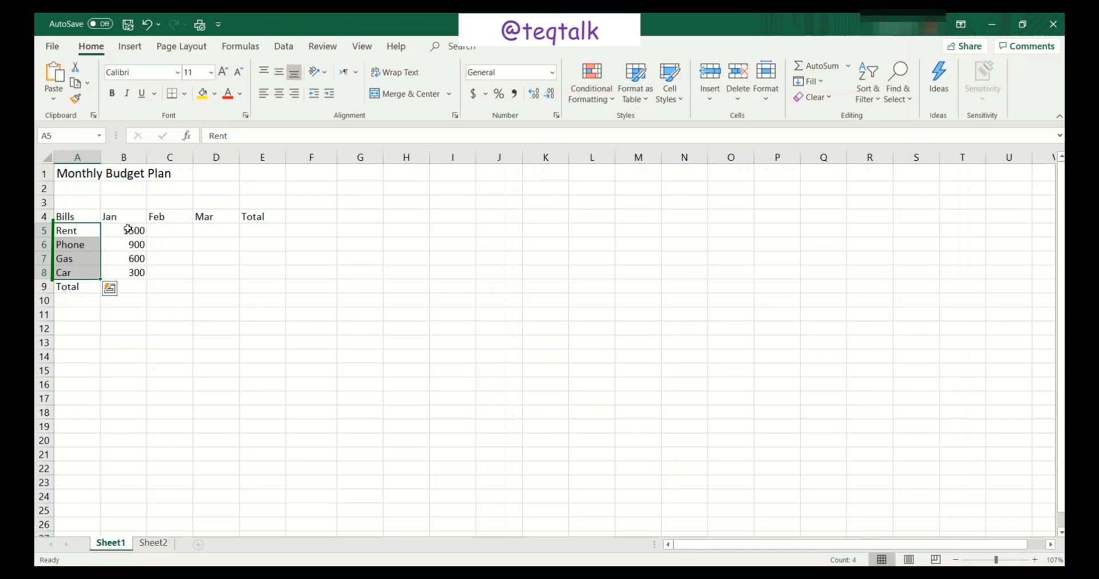
left_click_drag(121, 231, 133, 275)
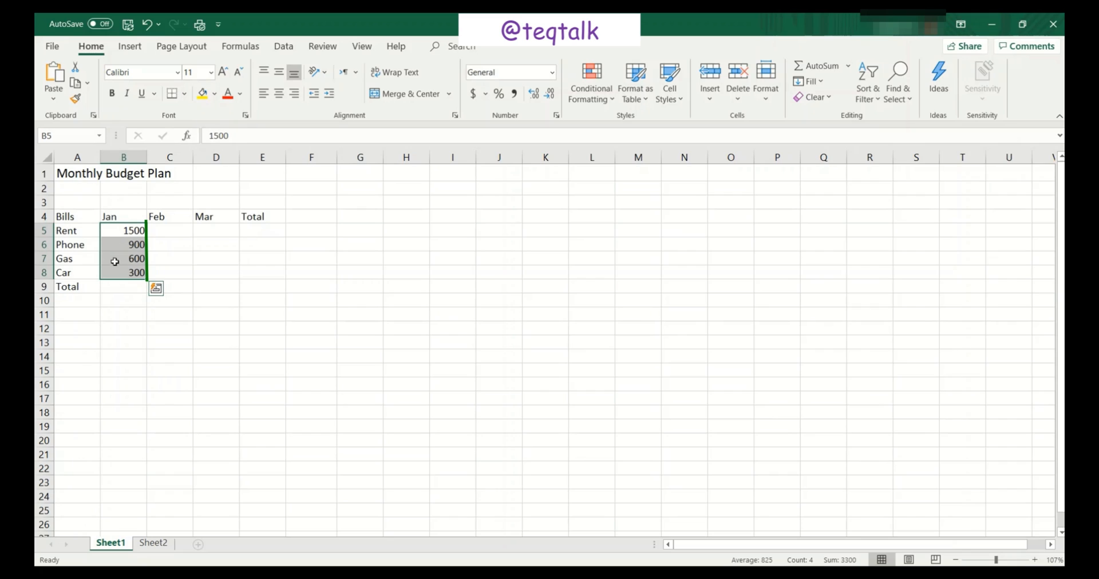
left_click(118, 292)
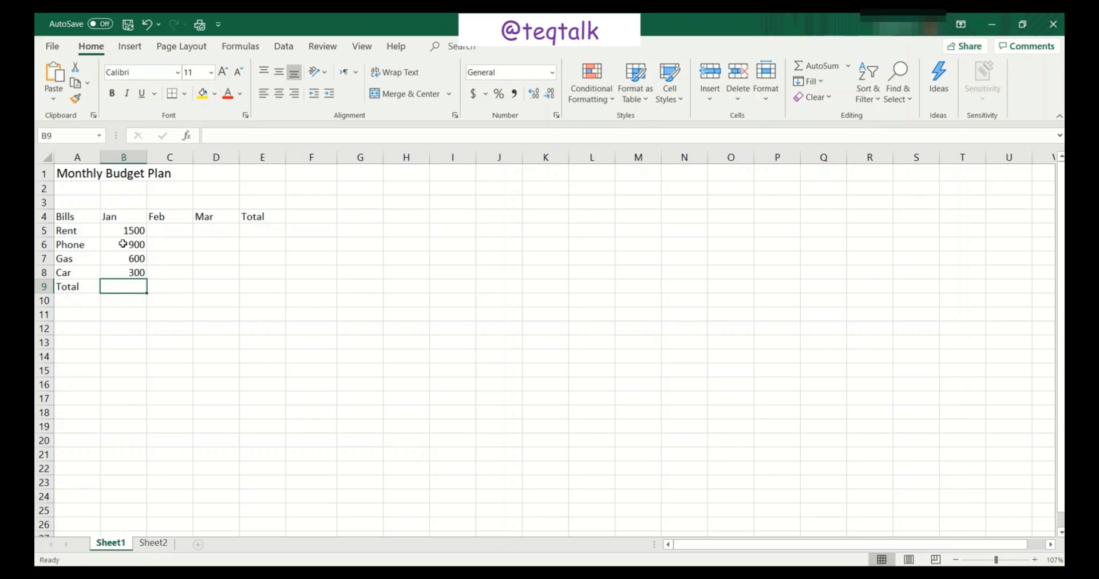
- Add decimals to the January amounts, setting Rent to 1500.15, Phone to 900.9 and Gas to 600.675
left_click(144, 233)
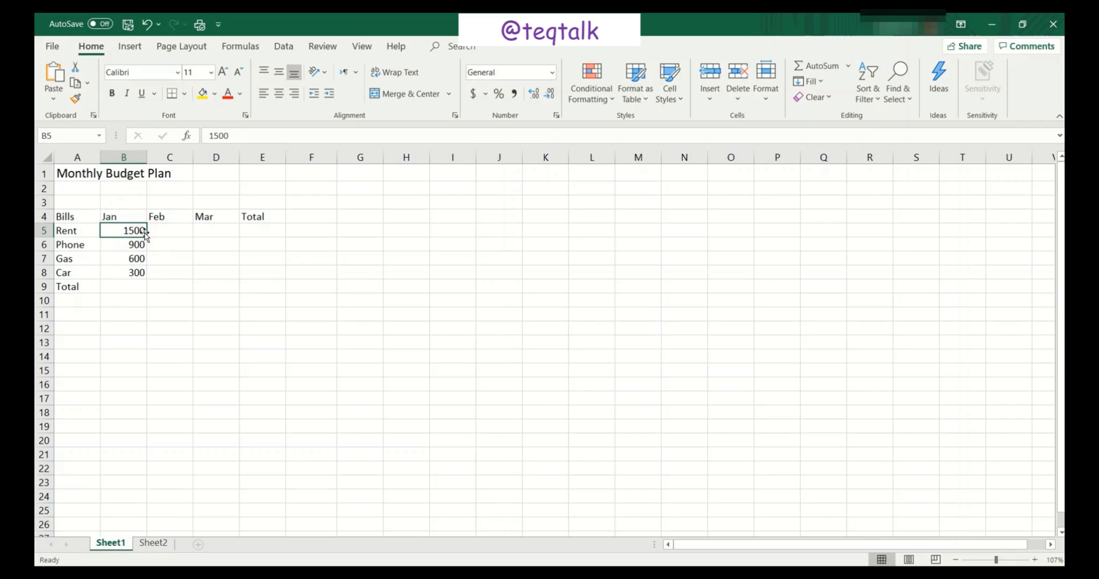
double_click(144, 230)
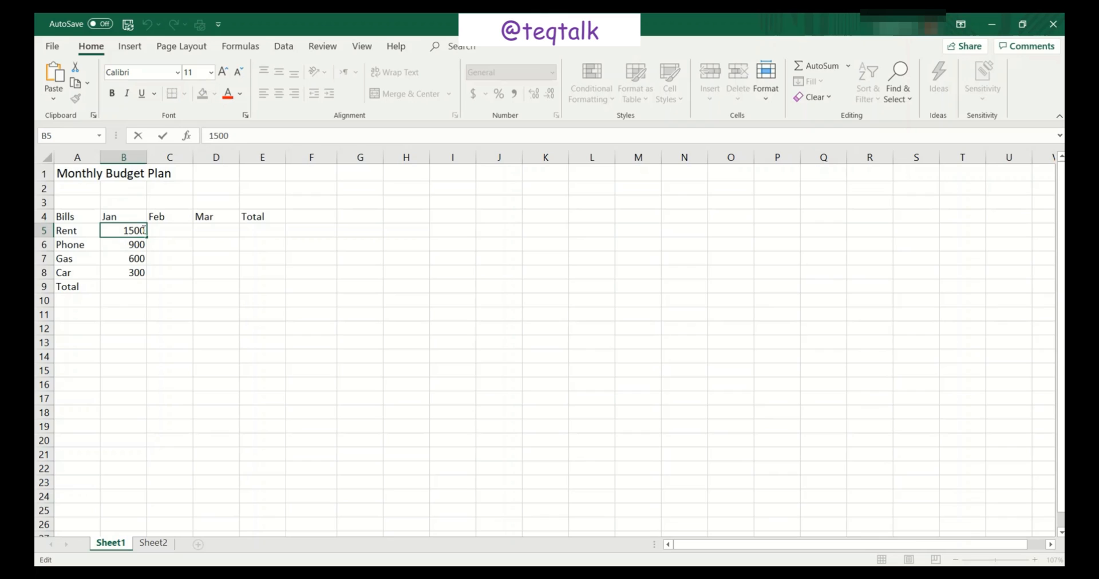
type(".15")
key("Return")
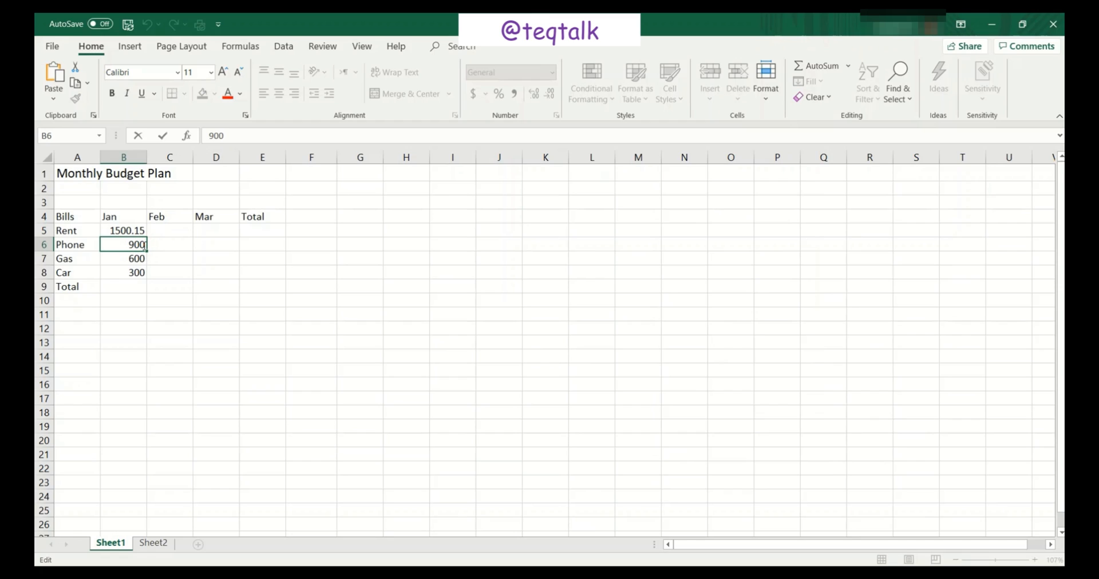
type(".9")
left_click(141, 259)
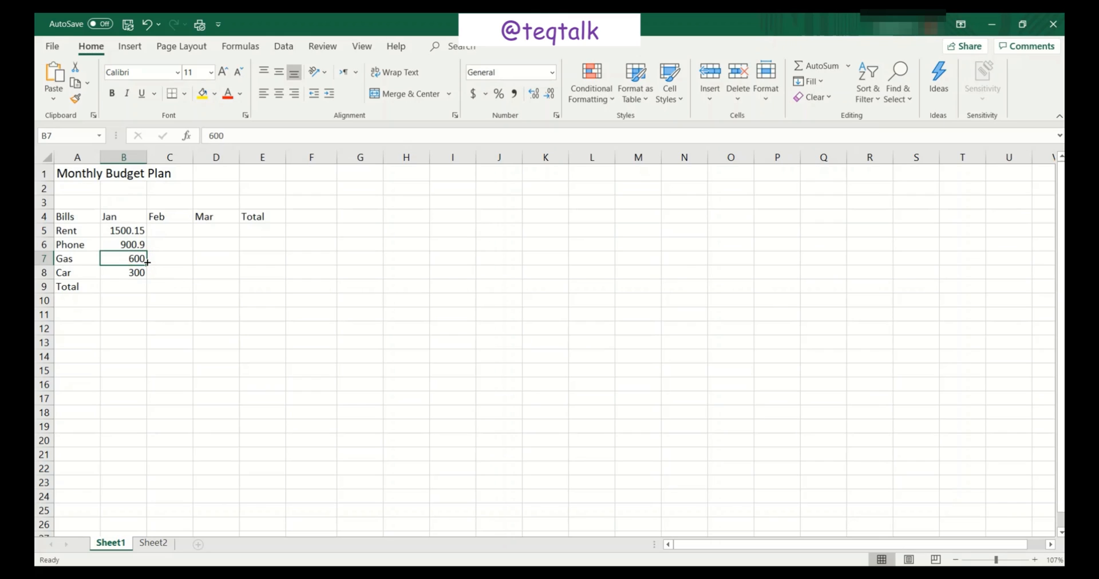
double_click(150, 258)
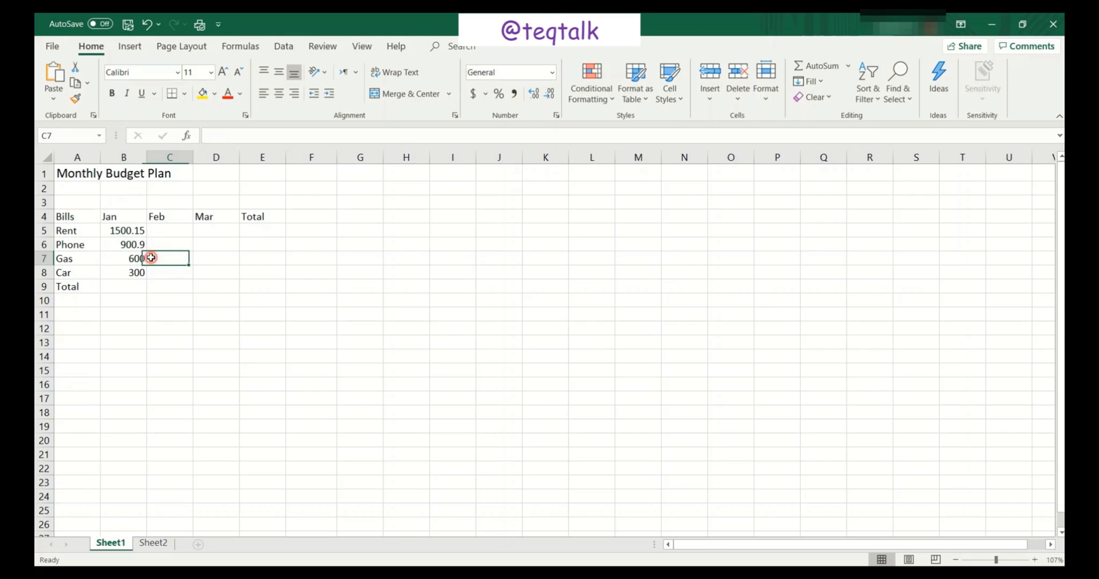
double_click(140, 259)
double_click(140, 259)
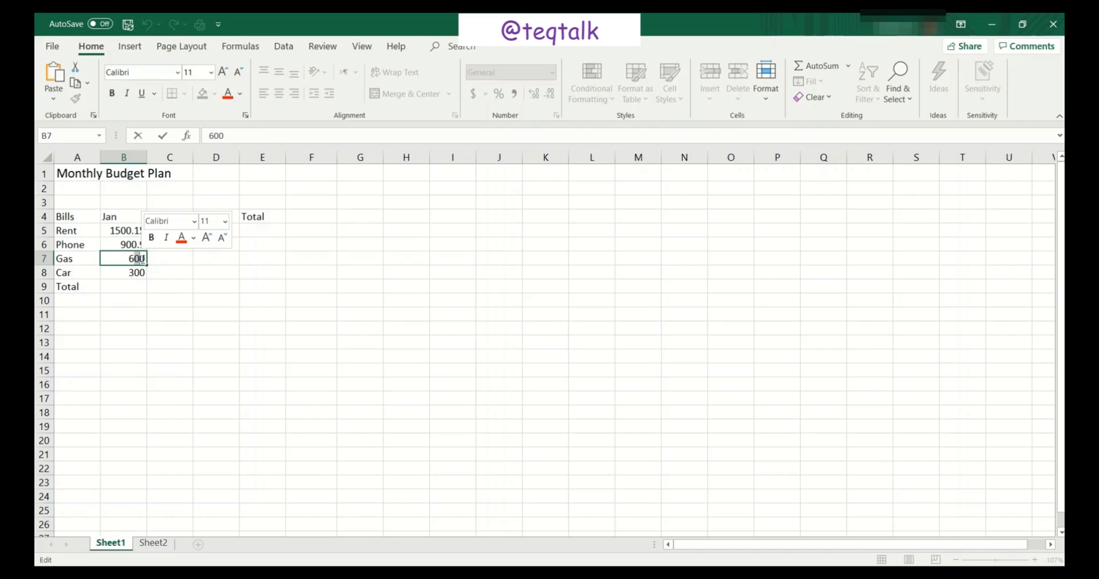
type(".675")
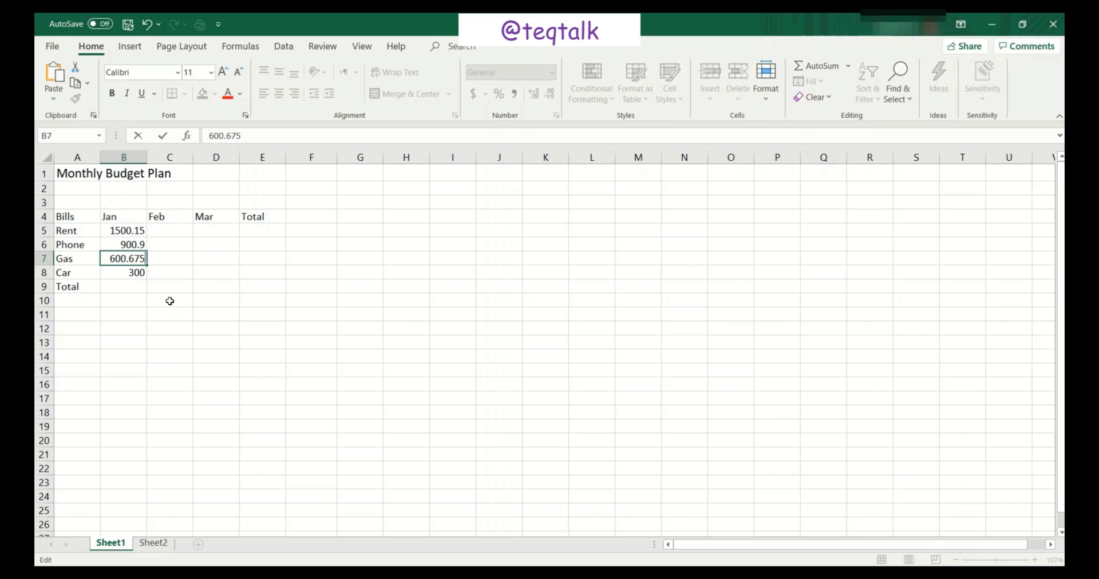
left_click(172, 273)
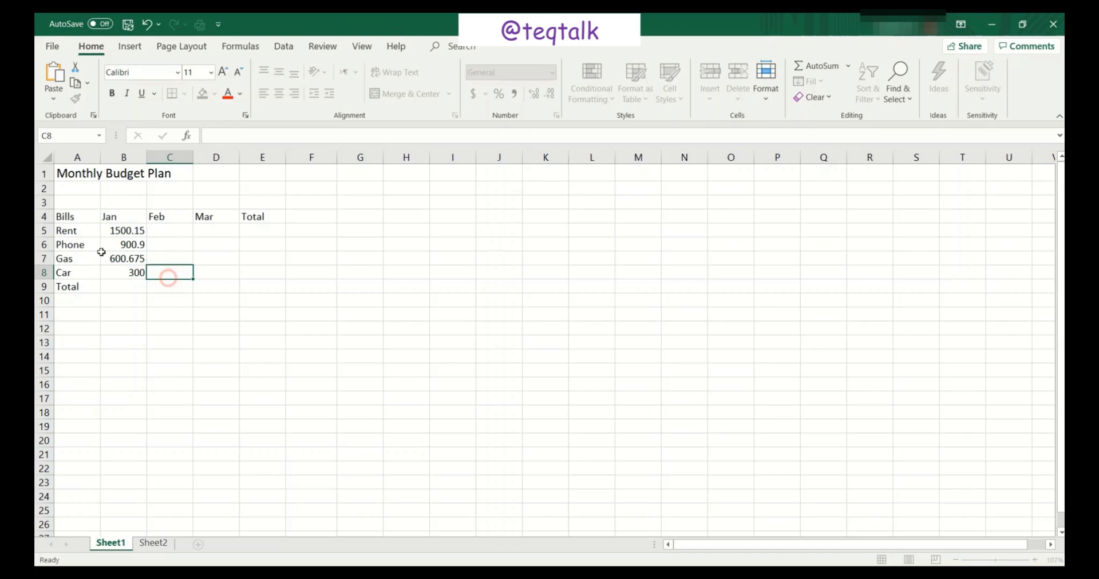
left_click(71, 231)
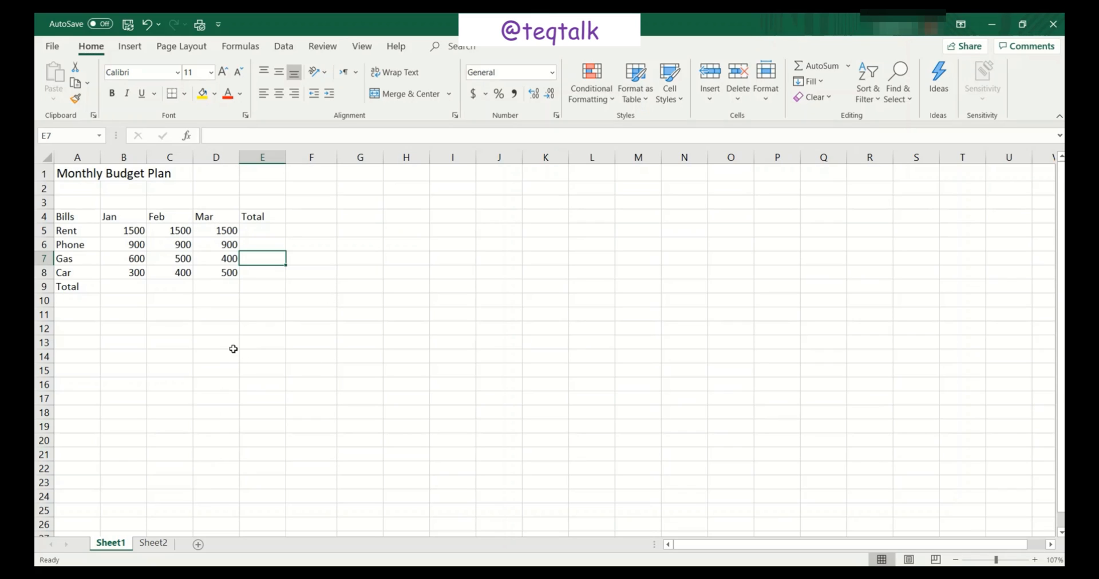
- Replace the January heading in B4 with Jan-2016 so it includes the year
left_click(123, 219)
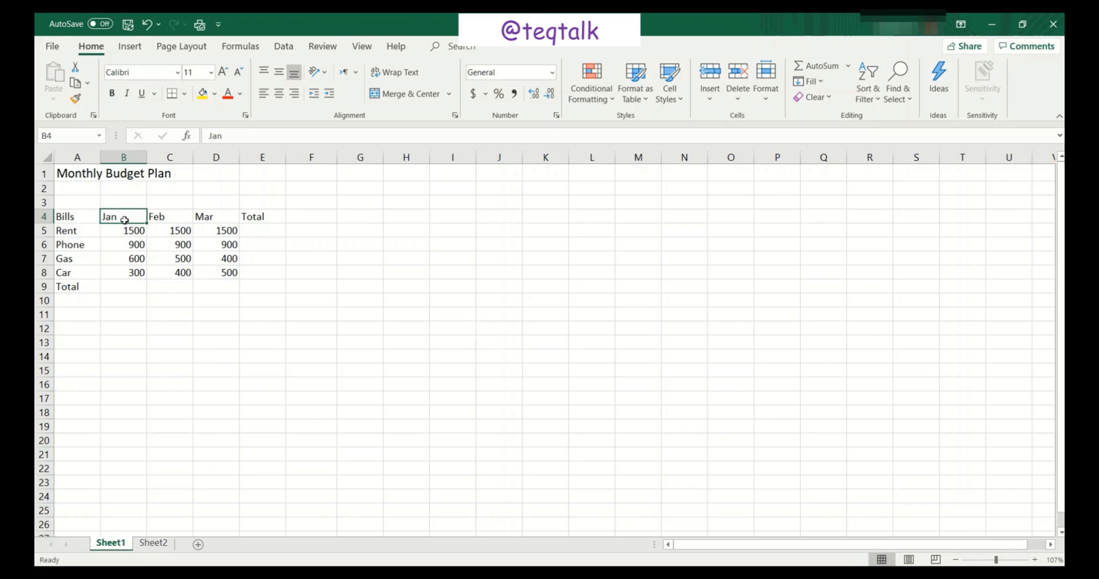
type("-")
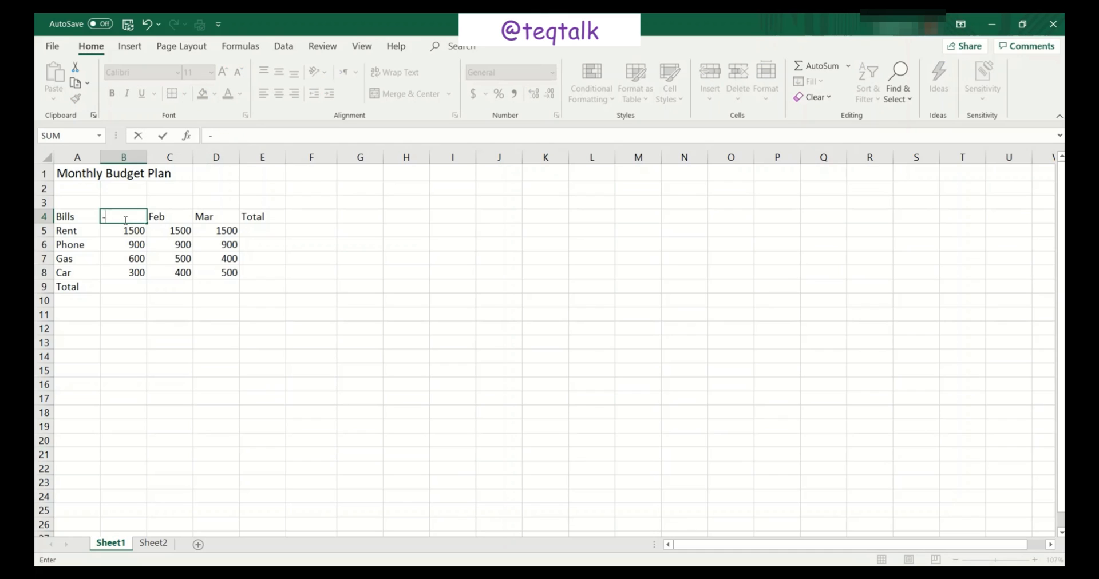
key("BackSpace")
type("Jan")
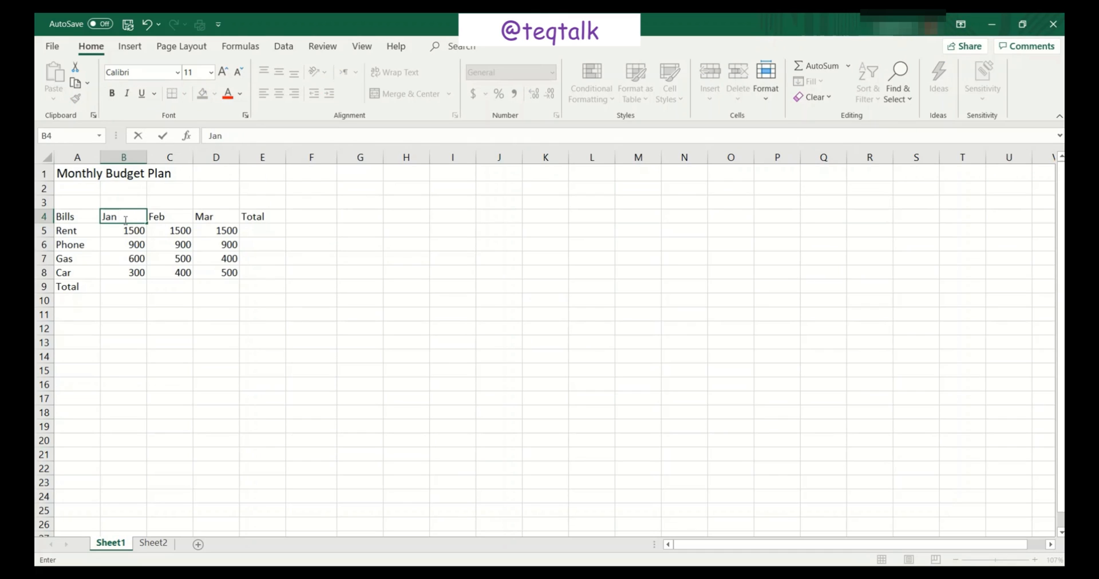
type("-2016")
key("Return")
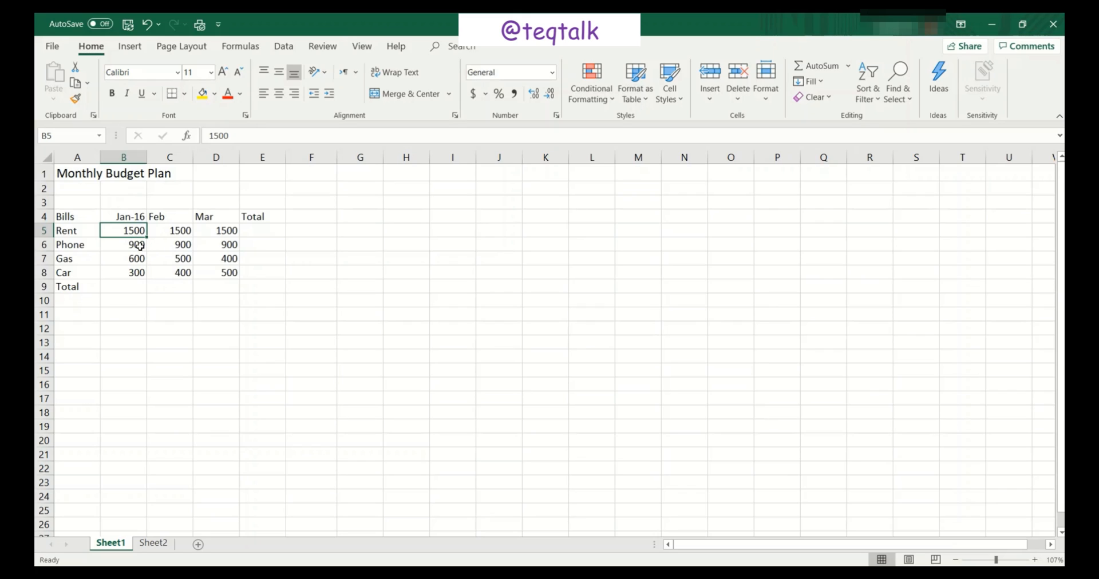
- Change the month headings in C4 and D4 to Feb-2016 and Mar-2016, and re-enter Total in E4
left_click(130, 219)
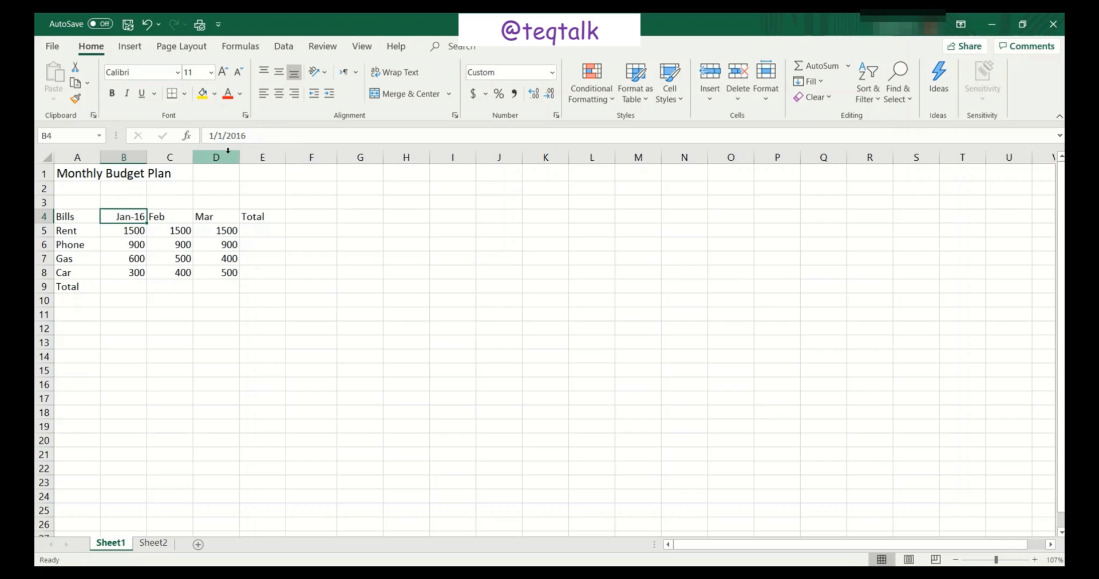
left_click(164, 221)
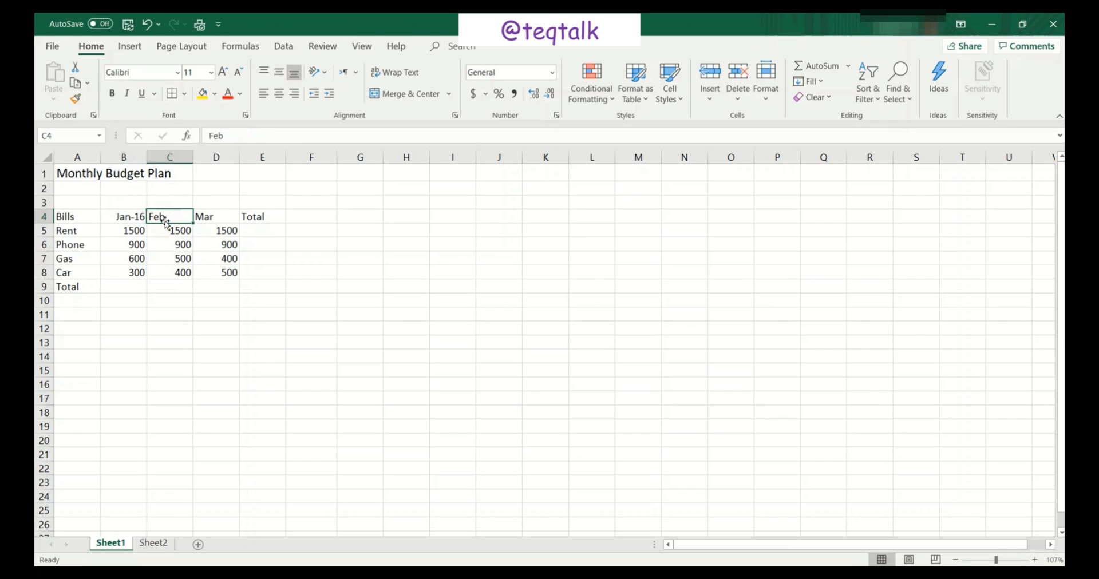
double_click(170, 215)
type("-2016")
key("Tab")
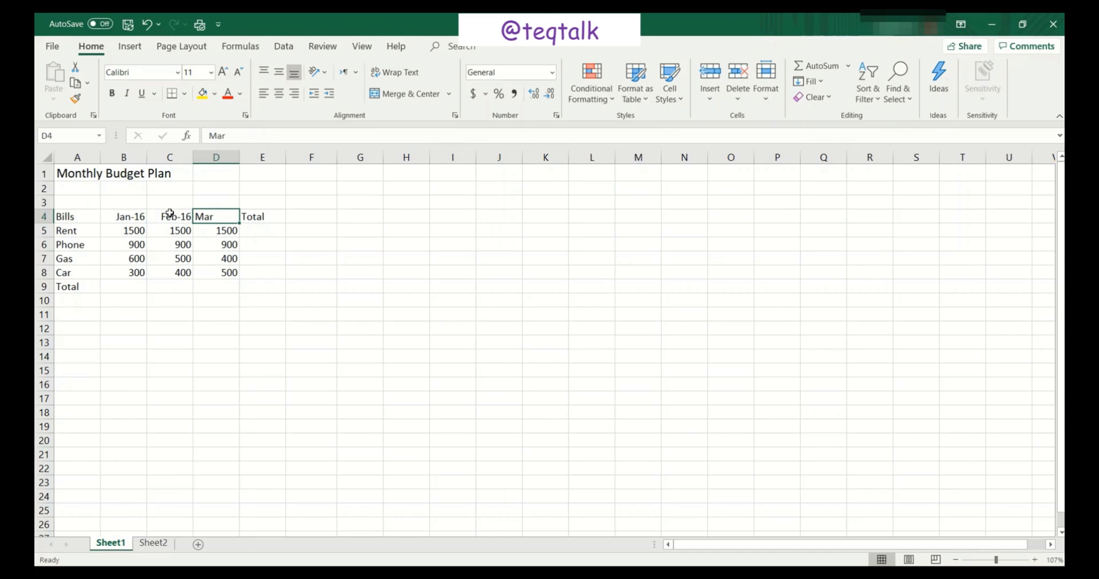
double_click(218, 217)
type("-2016")
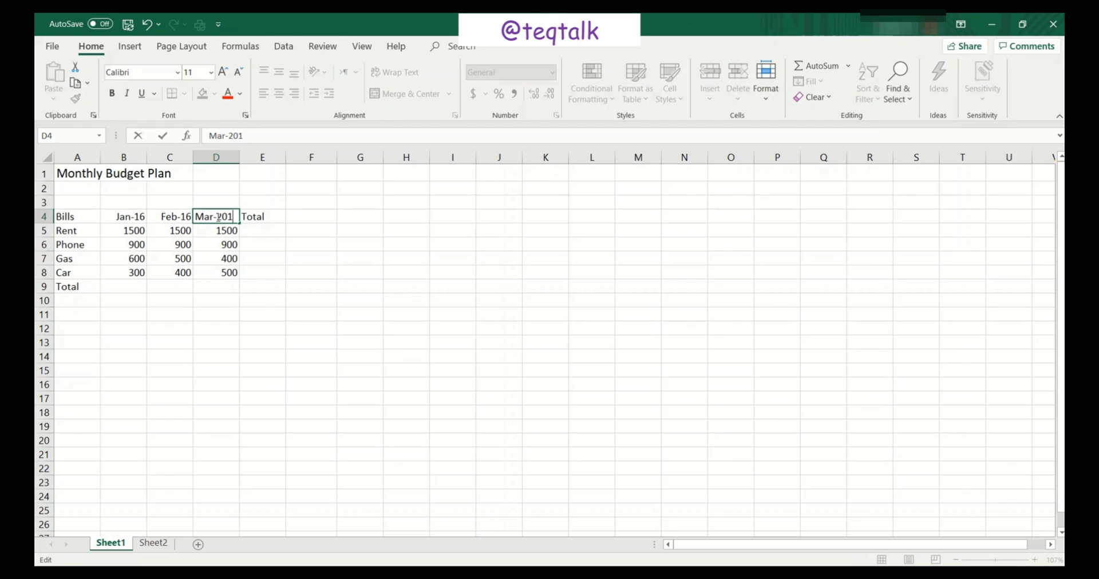
key("Tab")
type("Total")
key("ctrl+Return")
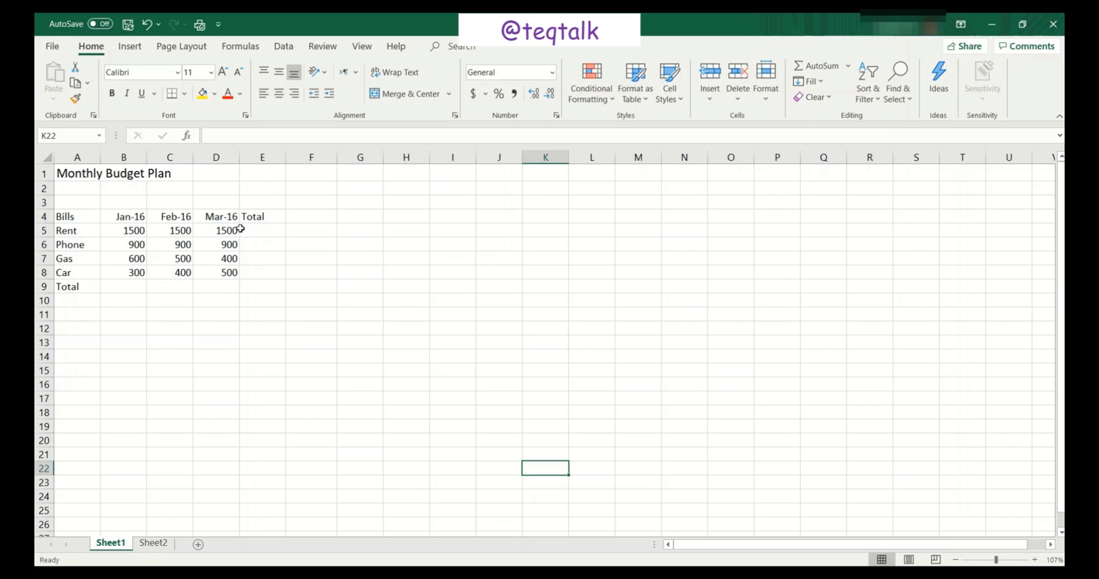
- Apply the custom number format mmm-yyyy to the month headings in B4:D4 and fit column D to its contents
left_click(118, 219)
left_click_drag(142, 217, 224, 218)
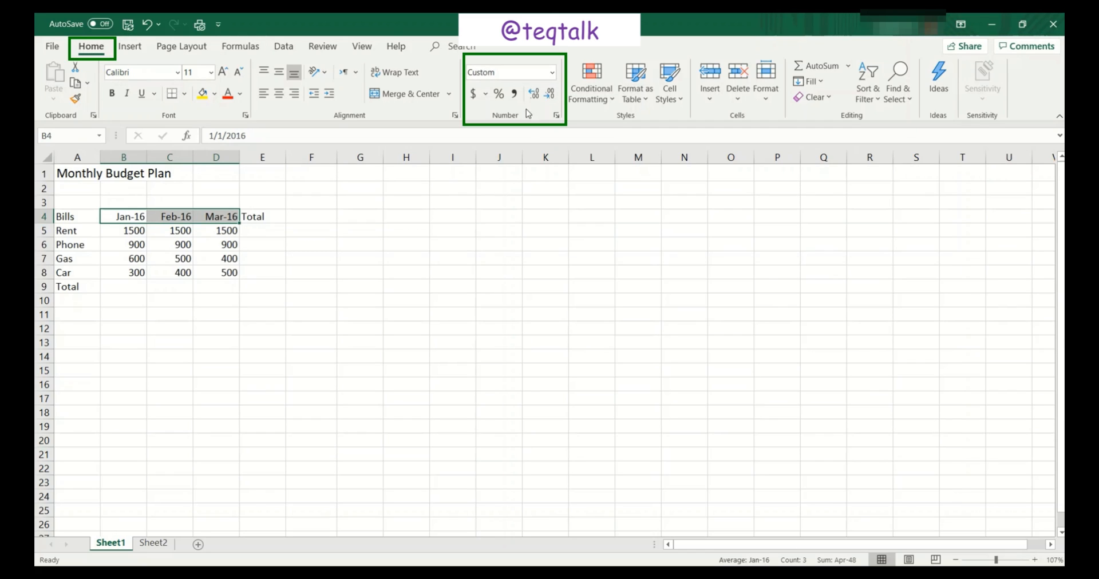
left_click(553, 72)
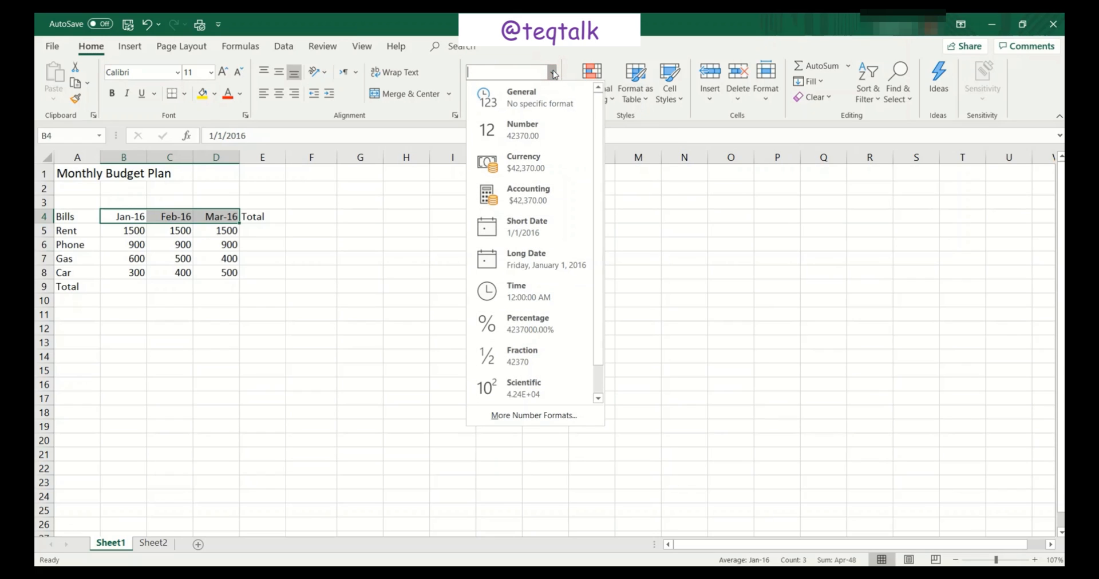
left_click(526, 416)
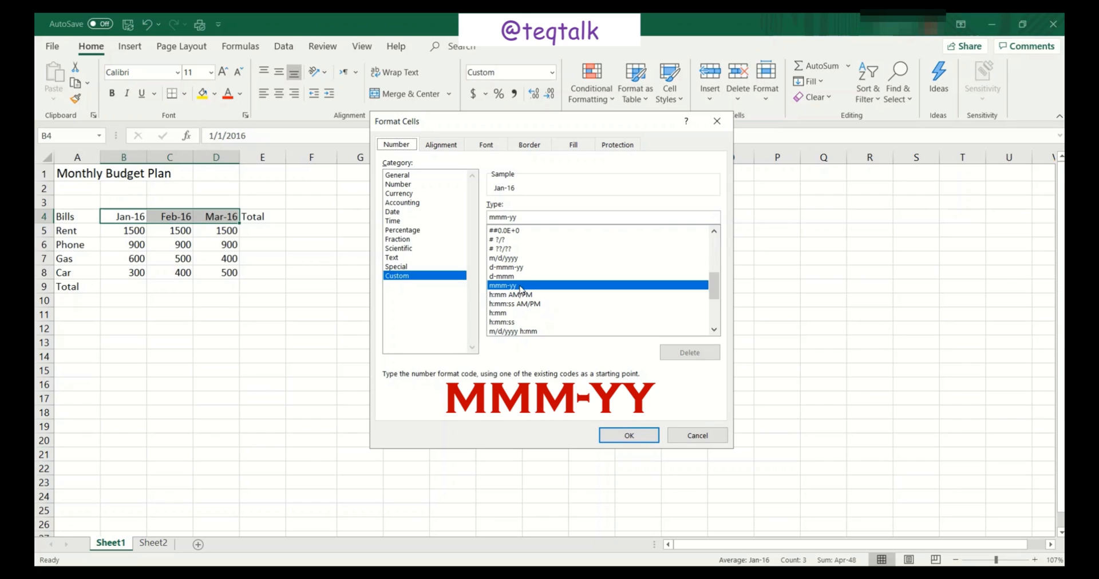
left_click(522, 218)
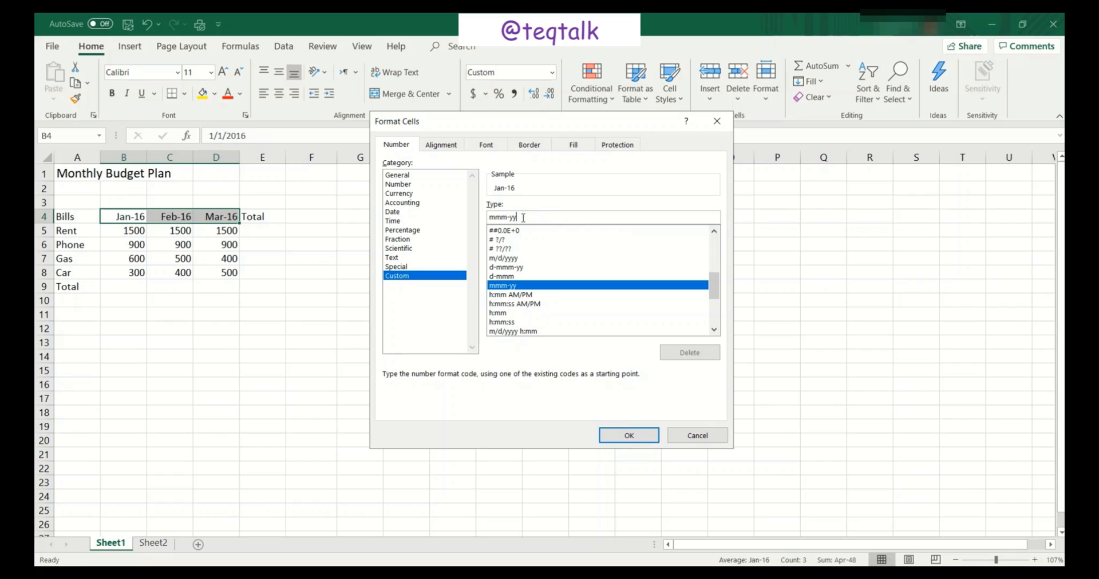
type("yy")
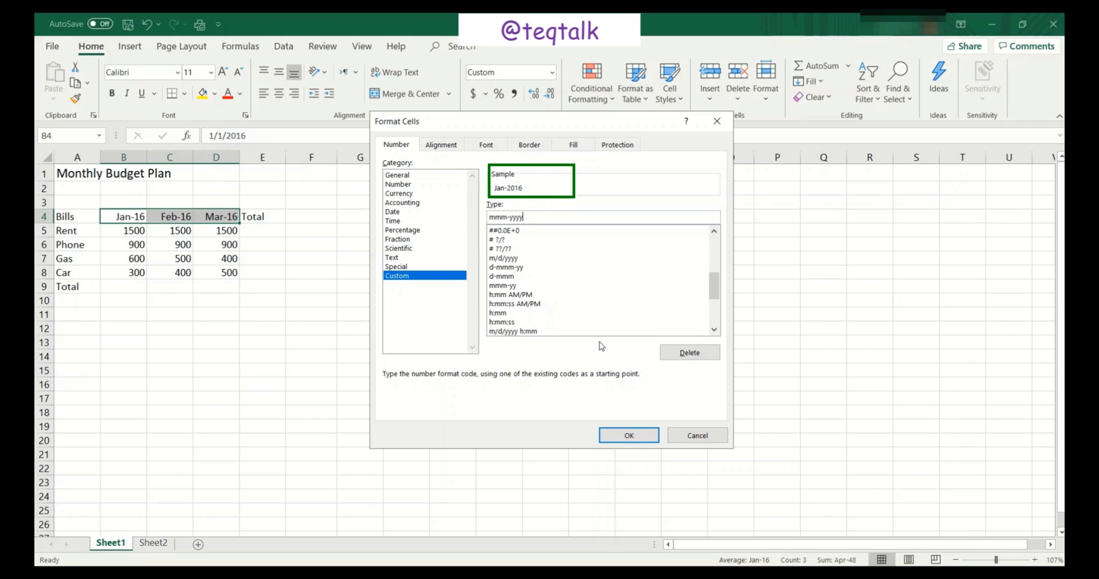
left_click(629, 437)
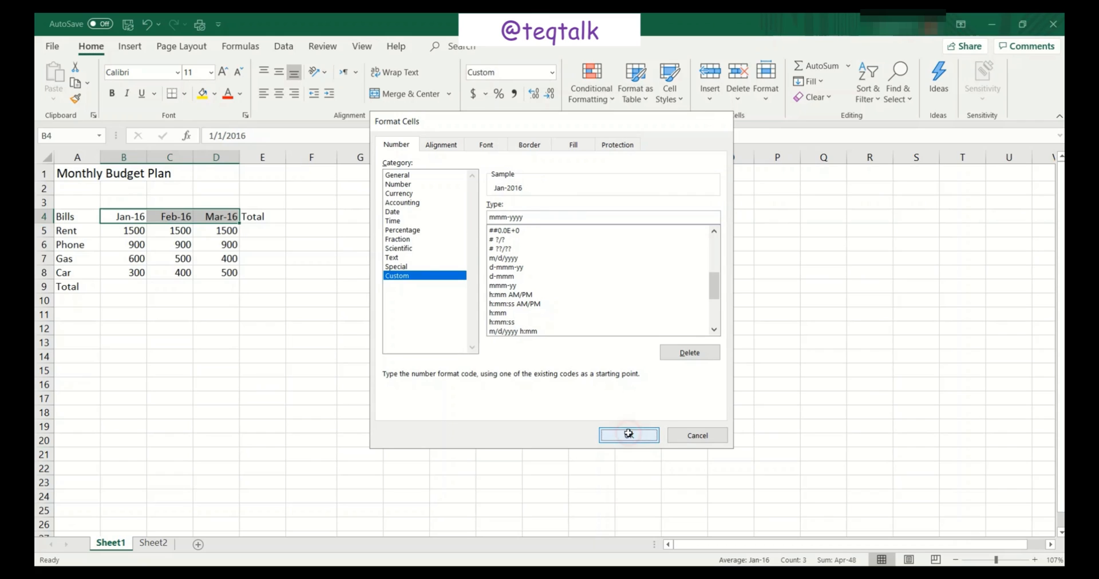
double_click(245, 156)
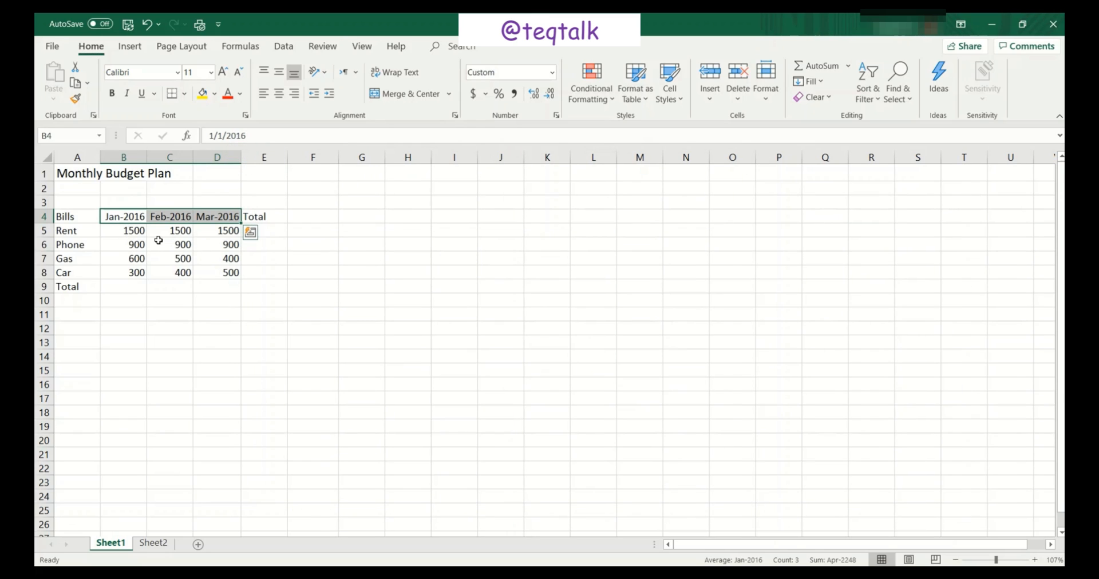
- Examine the cell references and contents around the Rent row and down the January amounts from B5 to B9
left_click(280, 229)
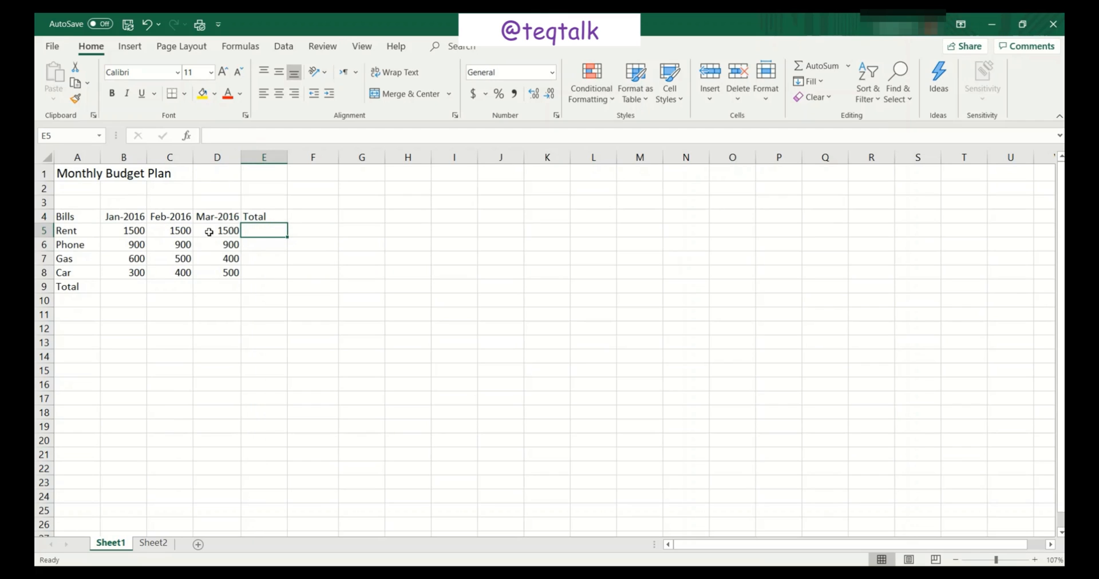
key("Left")
key("Left")
key("Left")
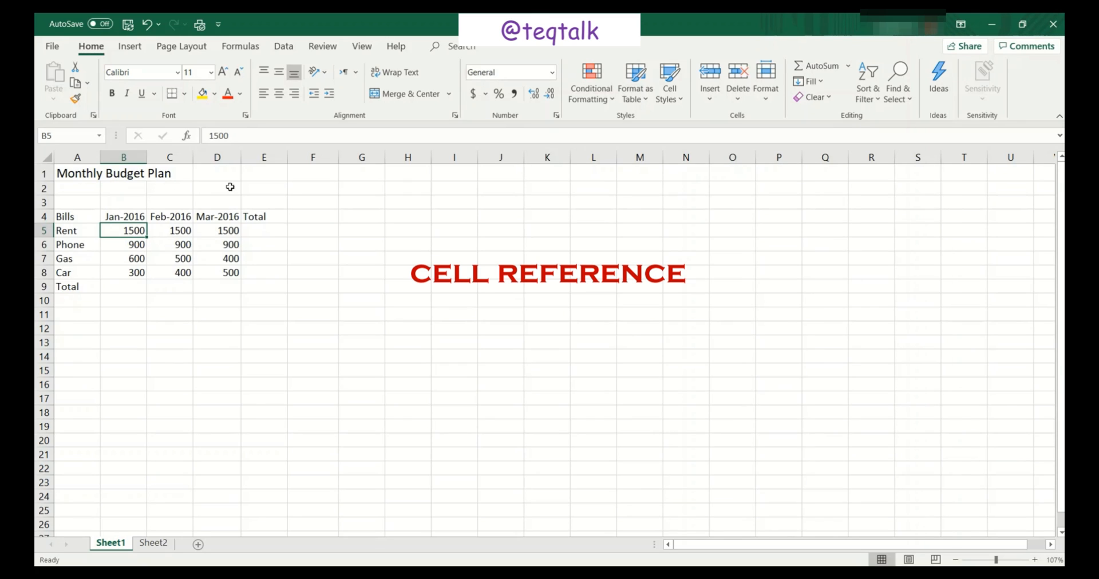
left_click(167, 201)
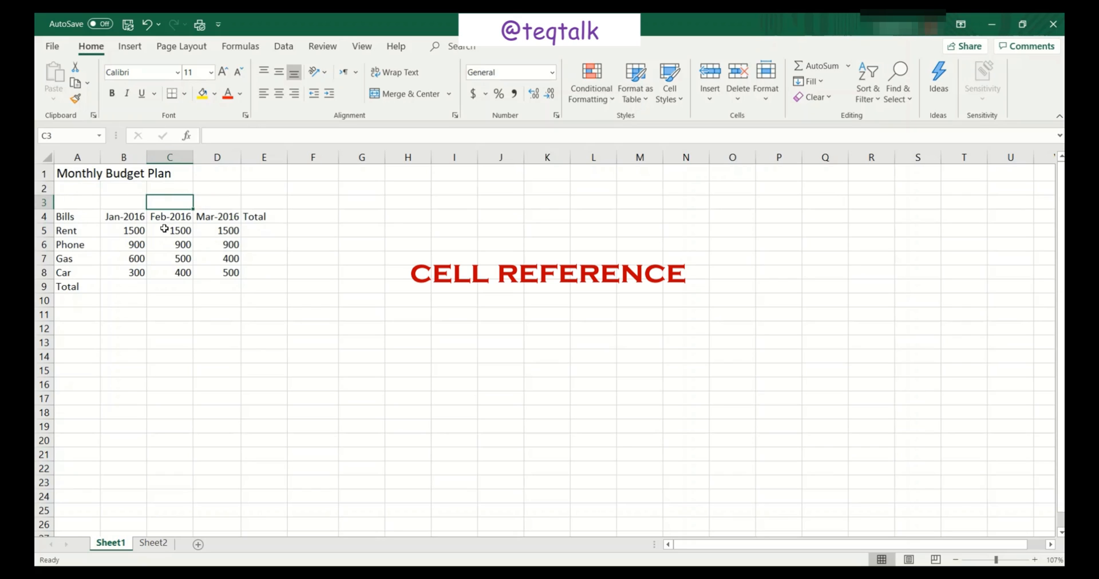
left_click(134, 229)
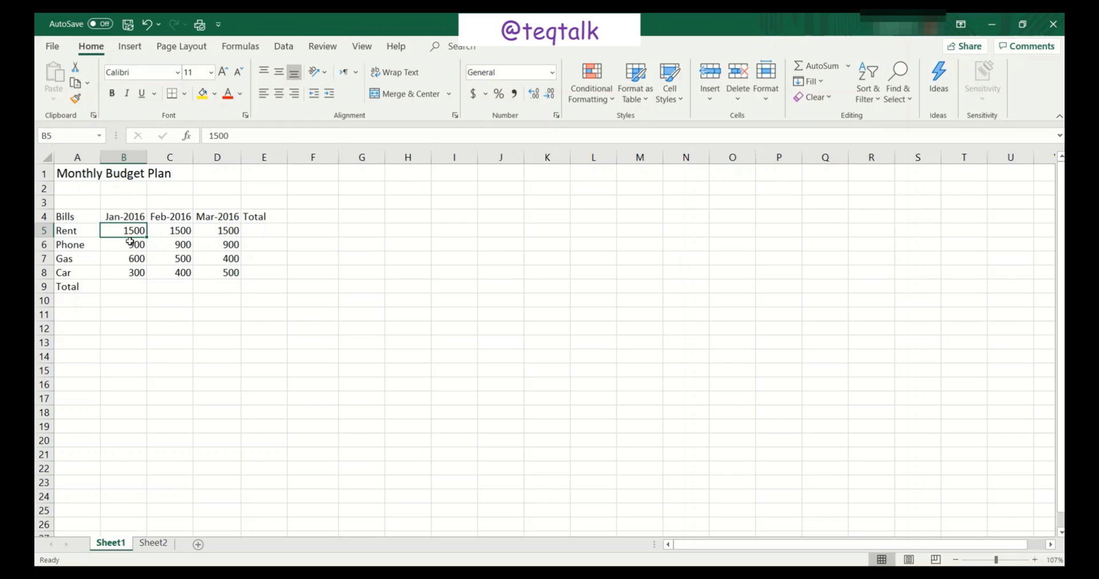
key("Down")
key("Down")
key("Down")
key("Down")
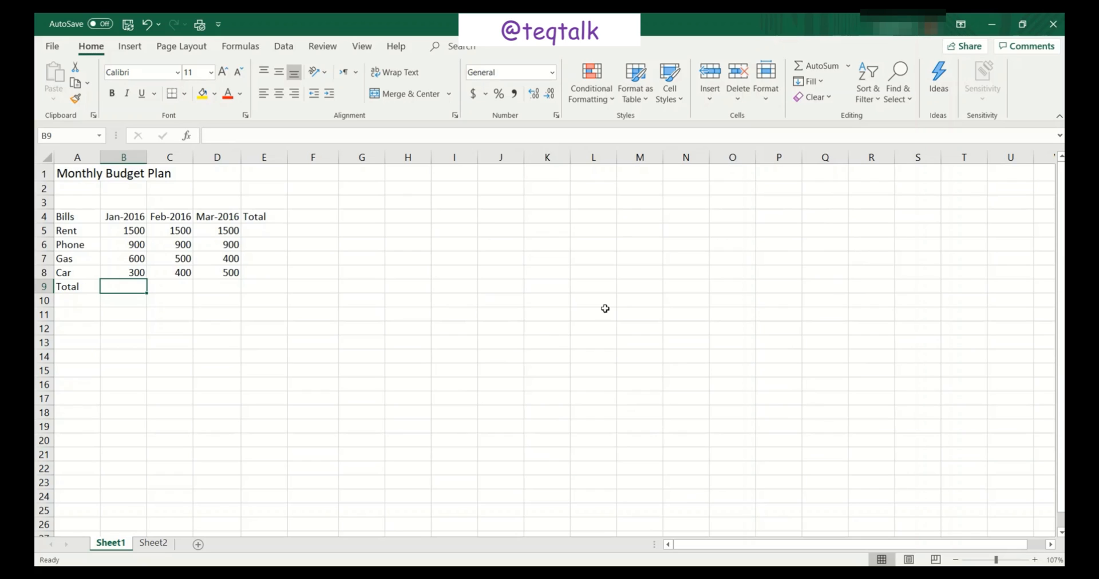
- Enter the January total in B9 from fixed numbers as =1500+900+600+300
left_click(127, 286)
type("=")
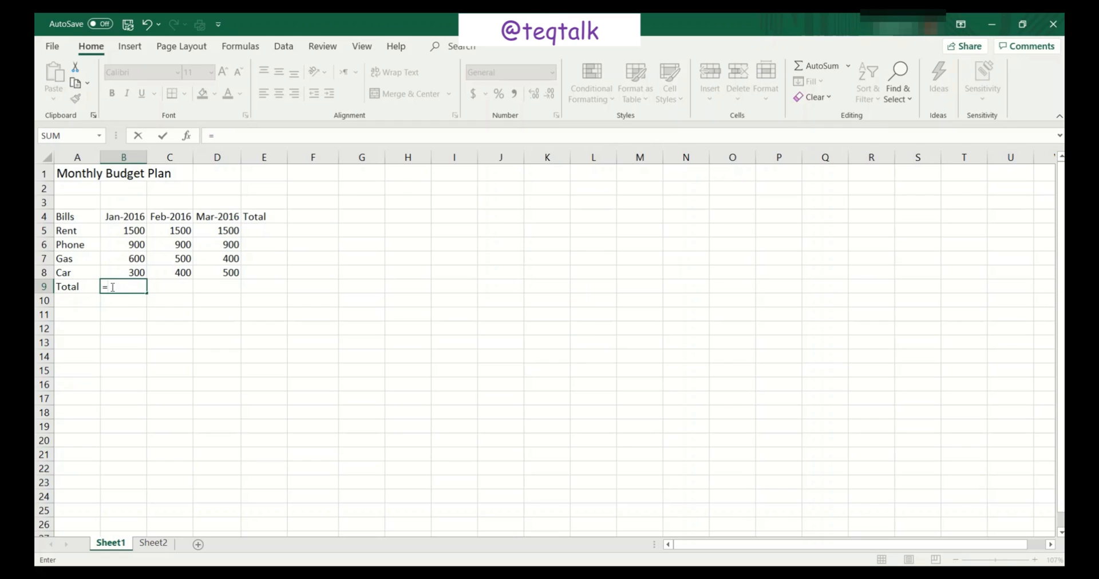
type("1500+900+600+300")
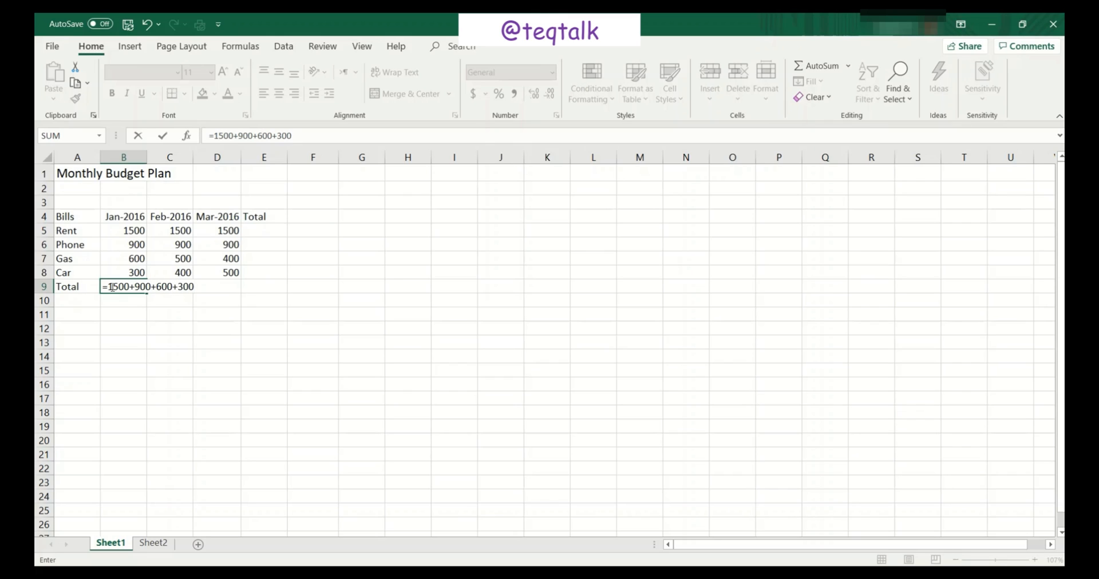
key("Return")
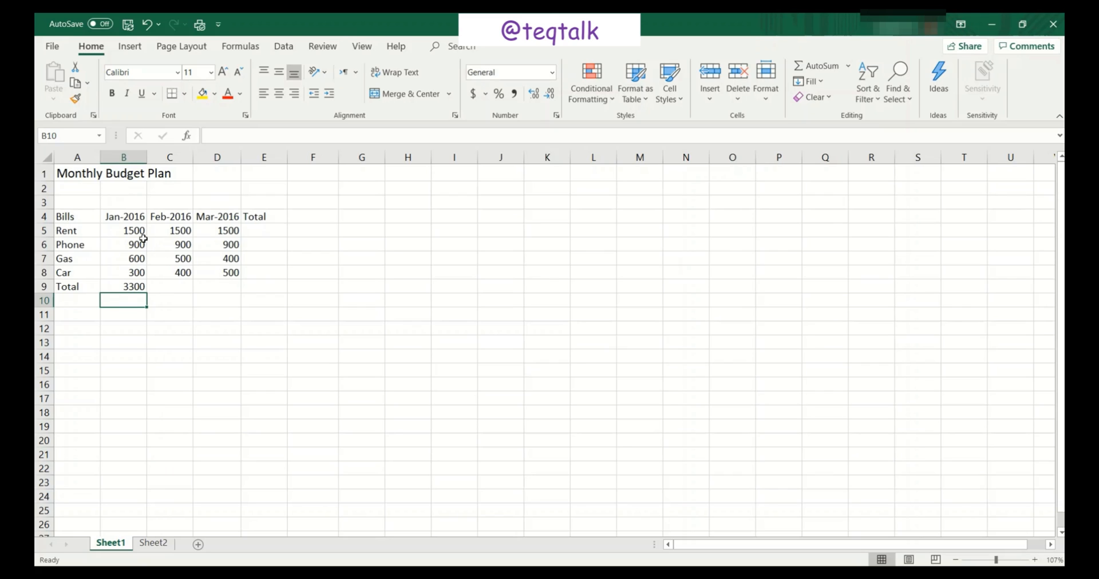
- Set the January Rent amount in B5 to 1200
key("Up")
key("Up")
key("Up")
key("Up")
key("Up")
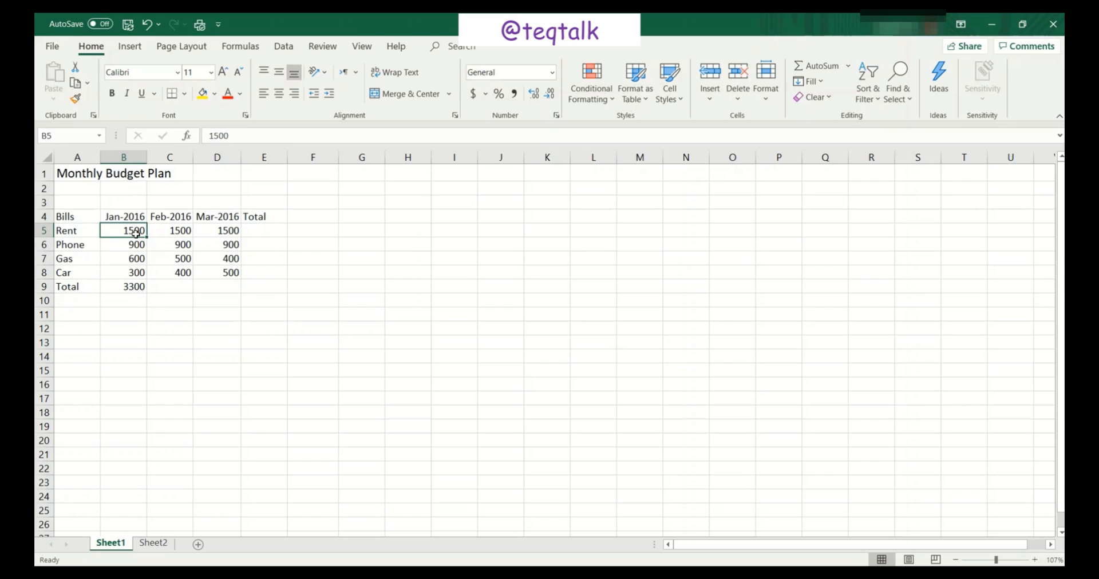
type("1200")
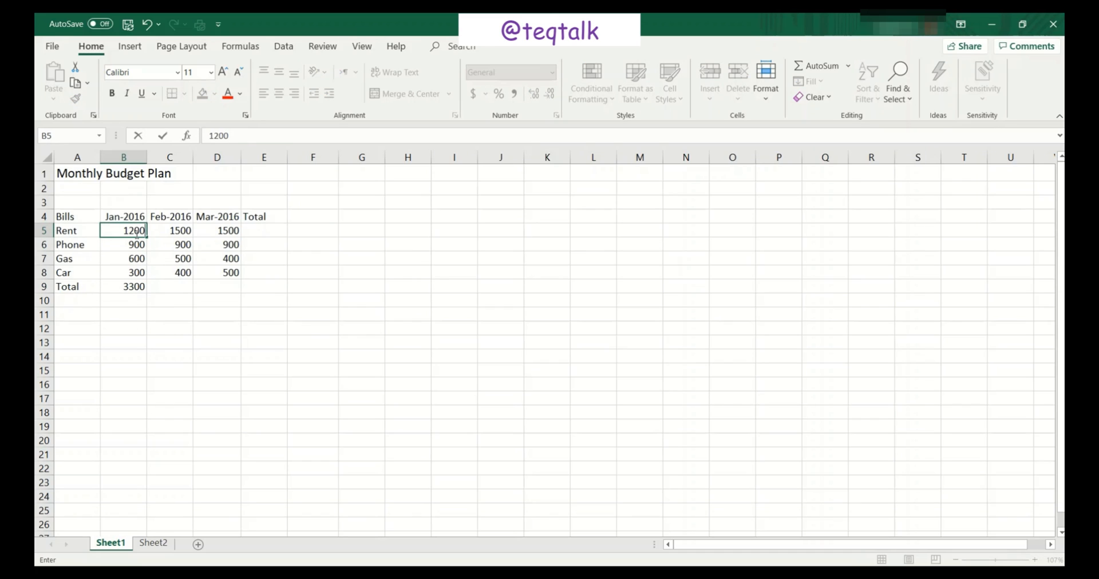
key("Return")
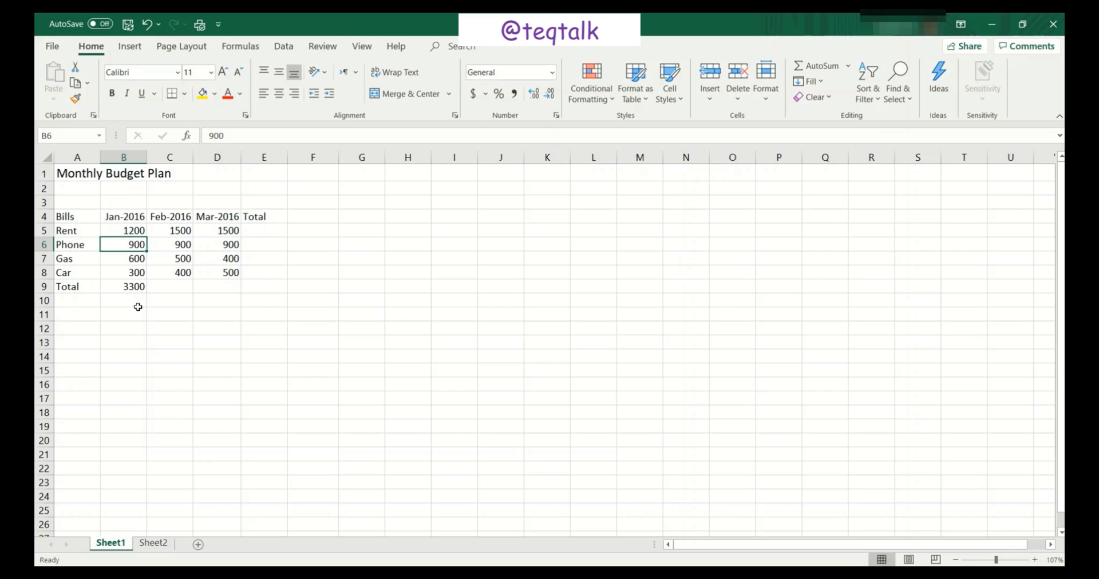
- Replace the January total in B9 with the cell-reference formula =B5+B6+B7+B8
left_click(131, 289)
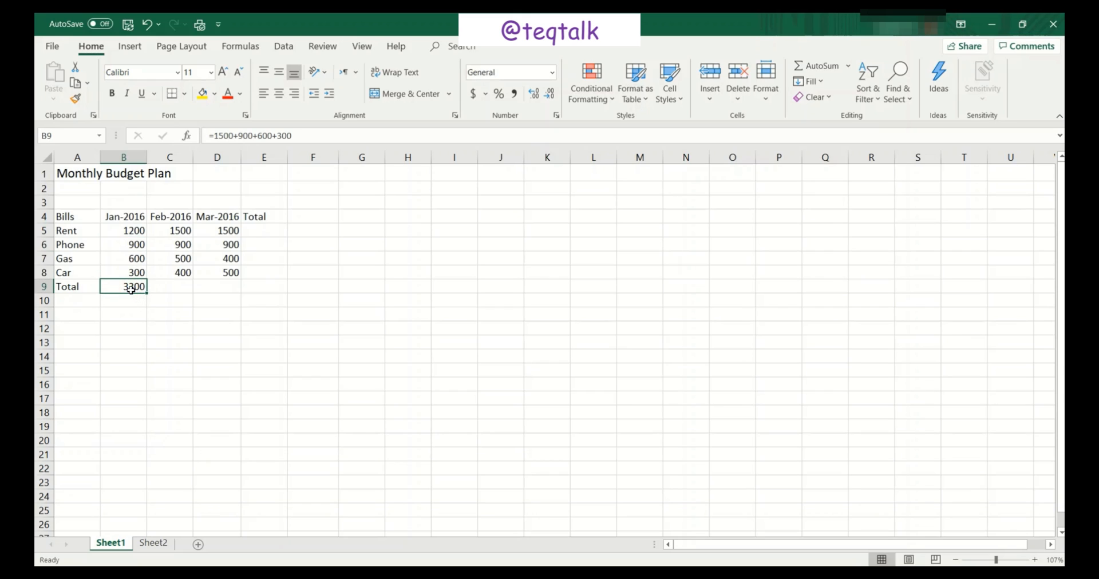
key("BackSpace")
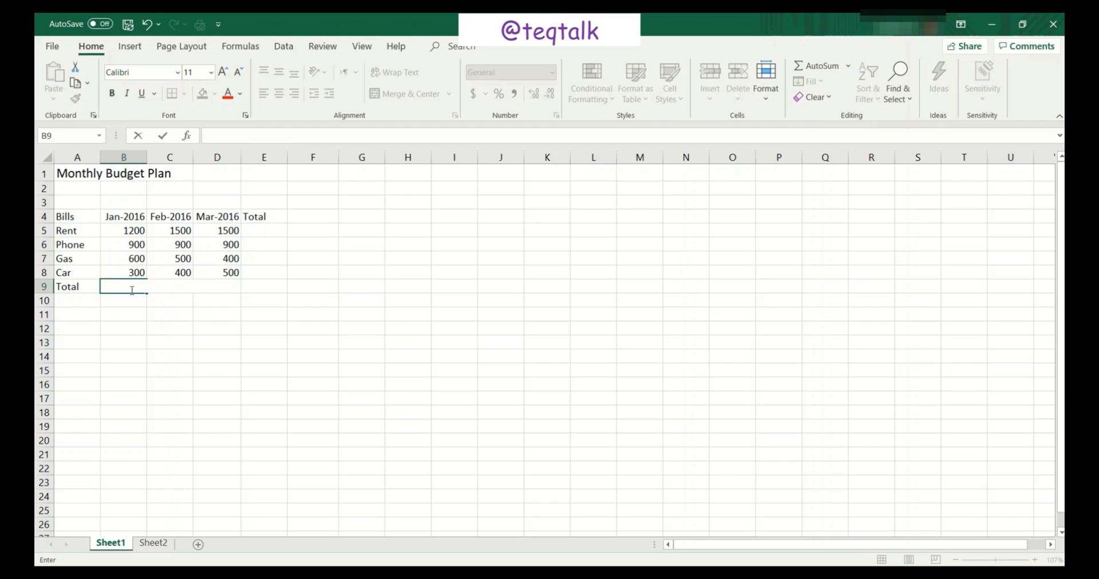
type("=")
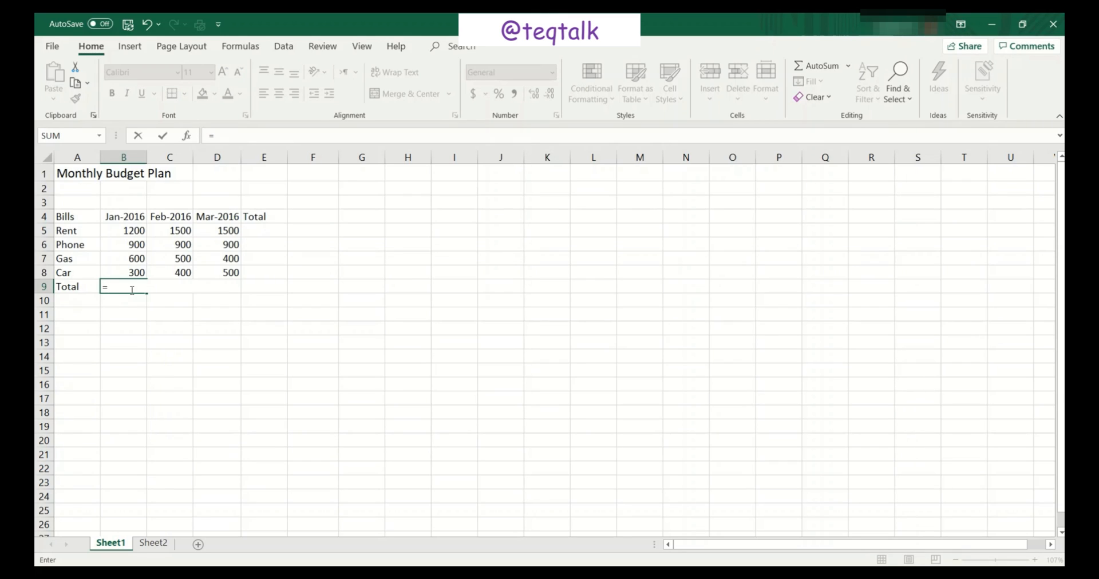
left_click(134, 231)
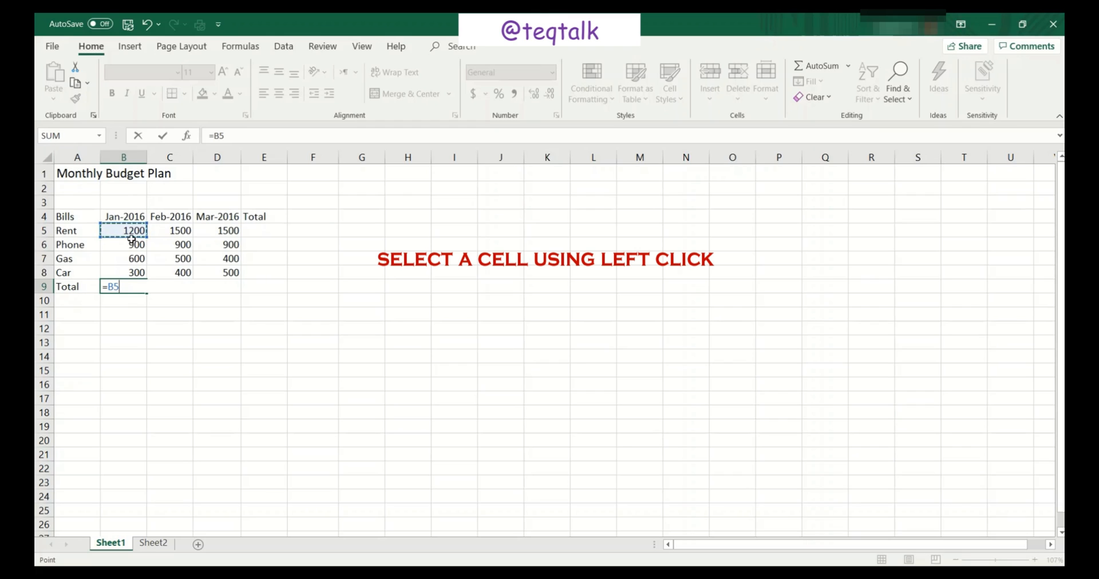
left_click(127, 230)
type("+")
left_click(126, 245)
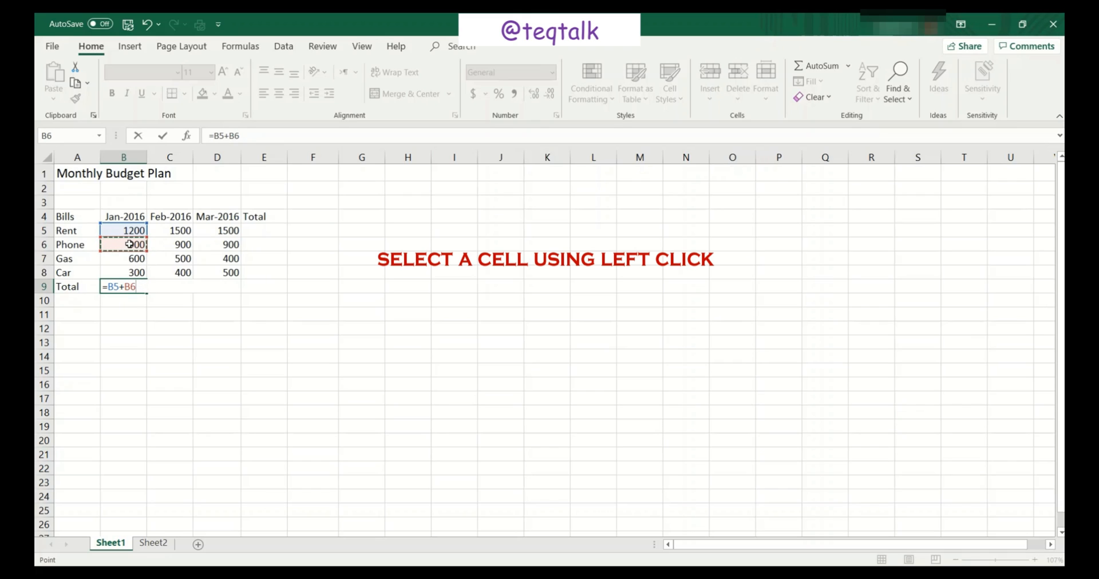
type("+")
left_click(135, 261)
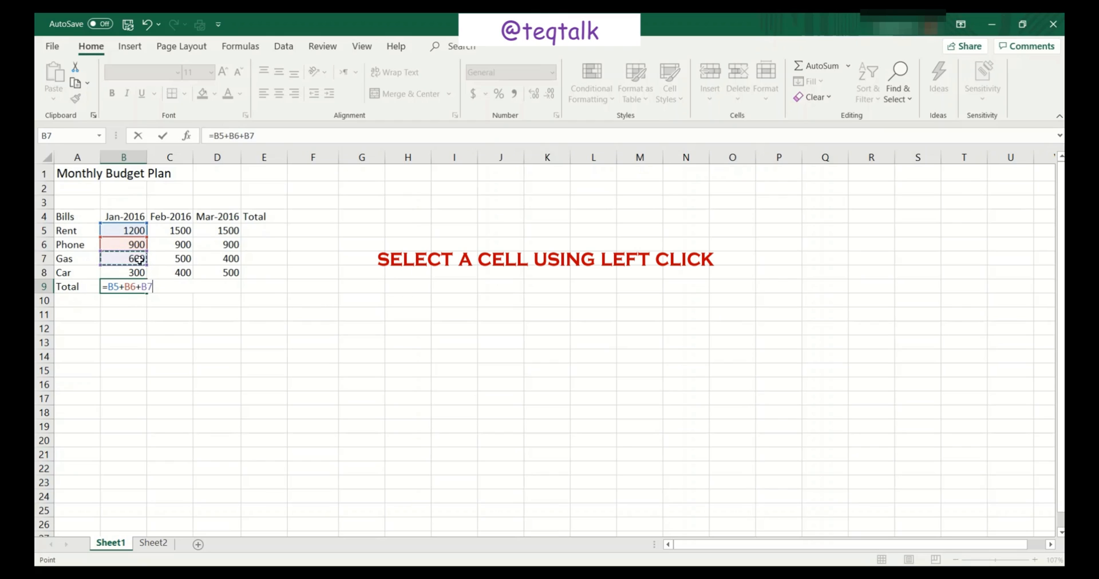
type("+")
left_click(134, 272)
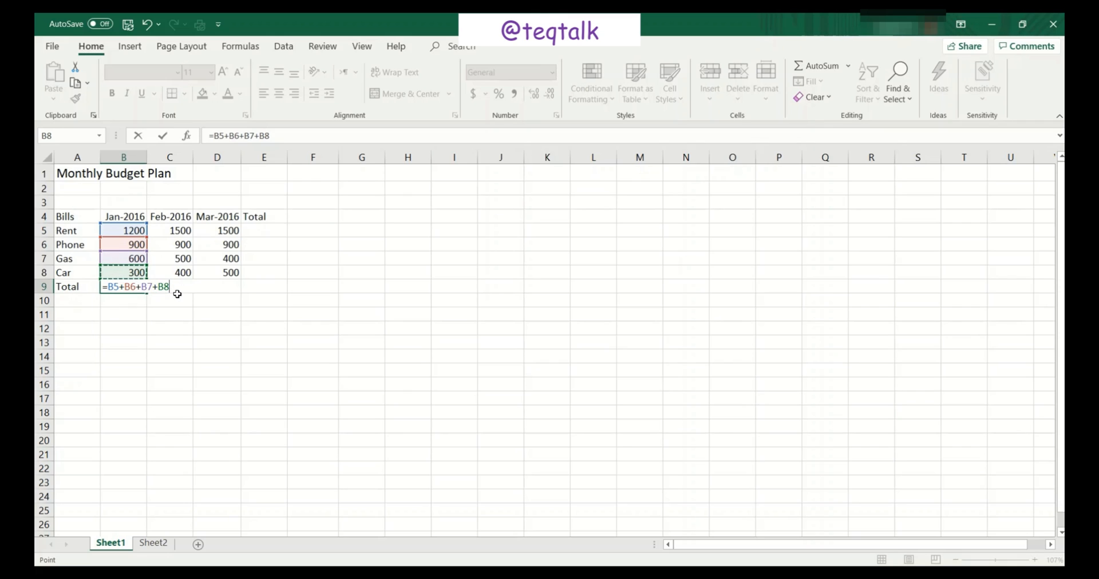
key("Return")
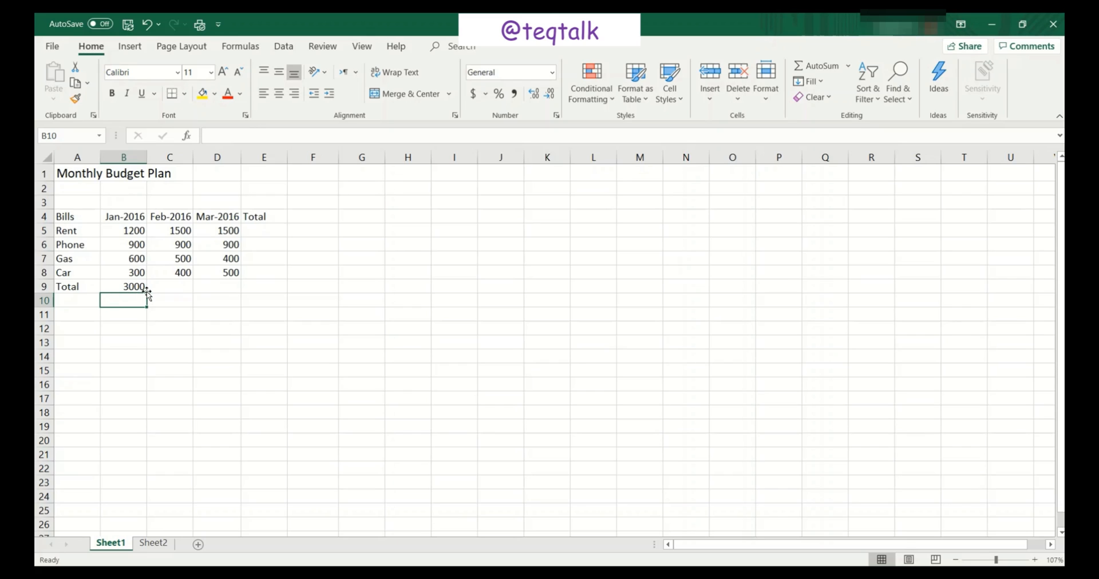
- Set the January Rent amount in B5 back to 1500
left_click(133, 231)
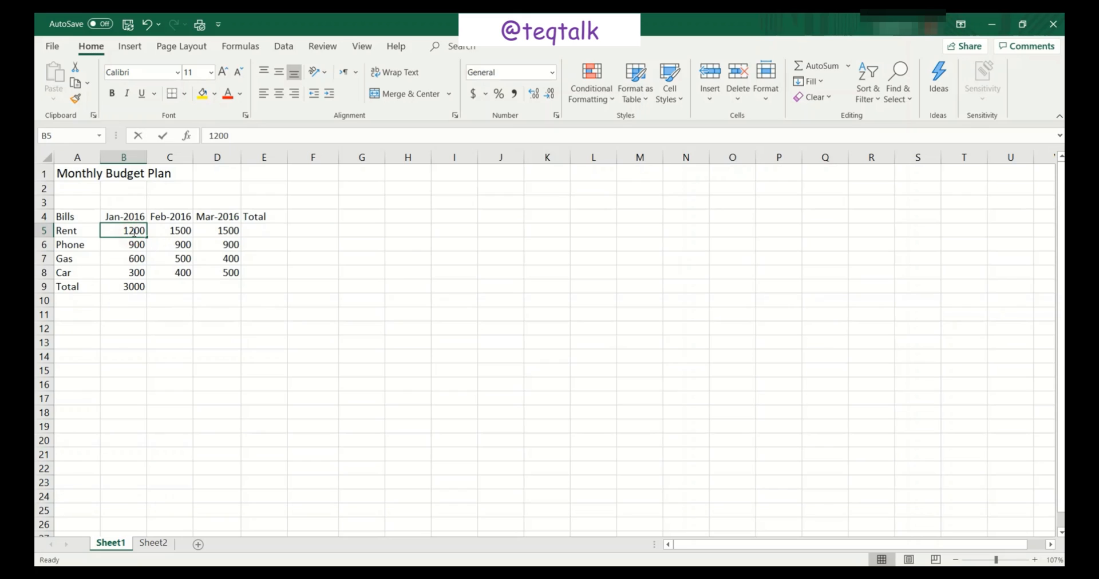
double_click(133, 232)
key("BackSpace")
type("5")
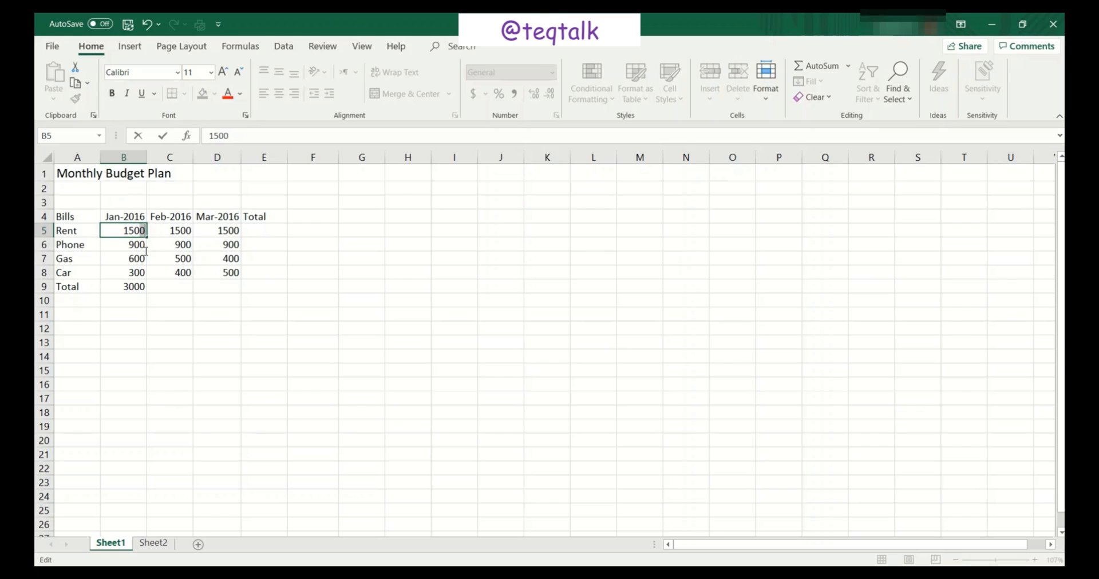
key("Return")
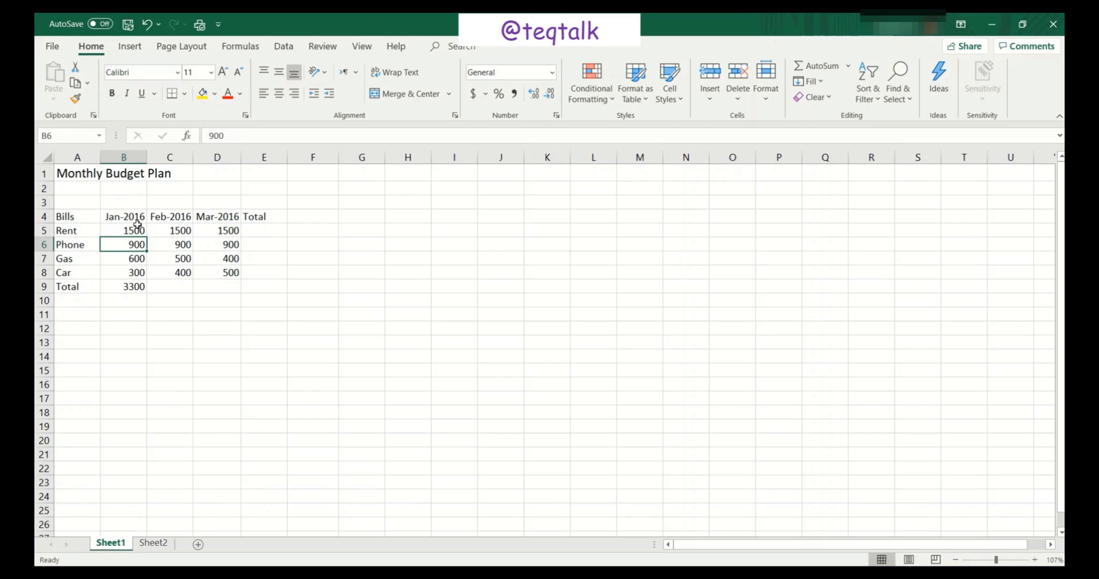
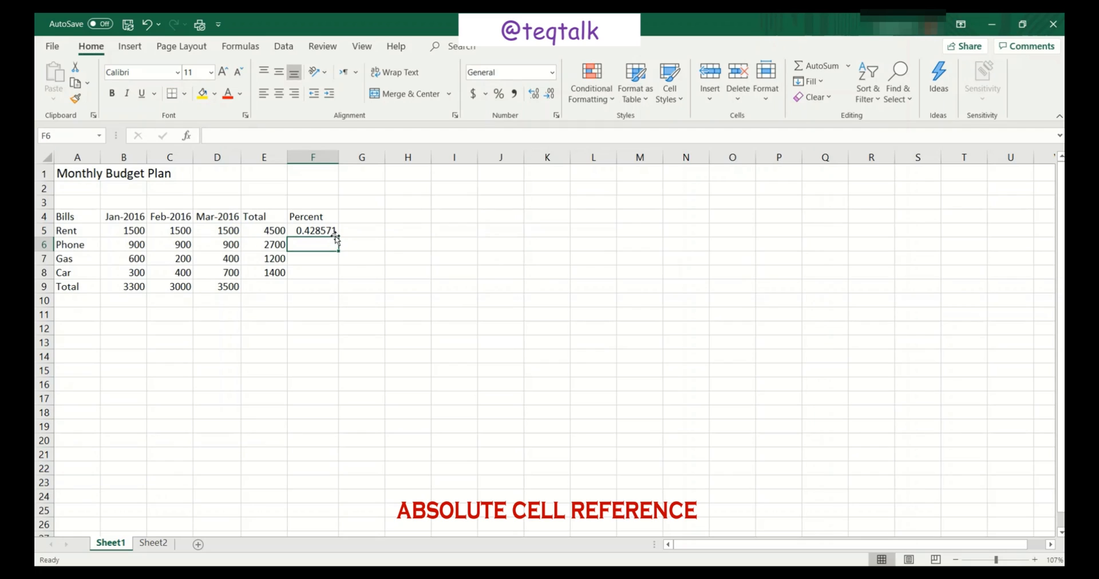
- Copy the Percent formula =D5/$D$9 from F5 to F6:F8 and open the formula in F6 to inspect its references
left_click(298, 231)
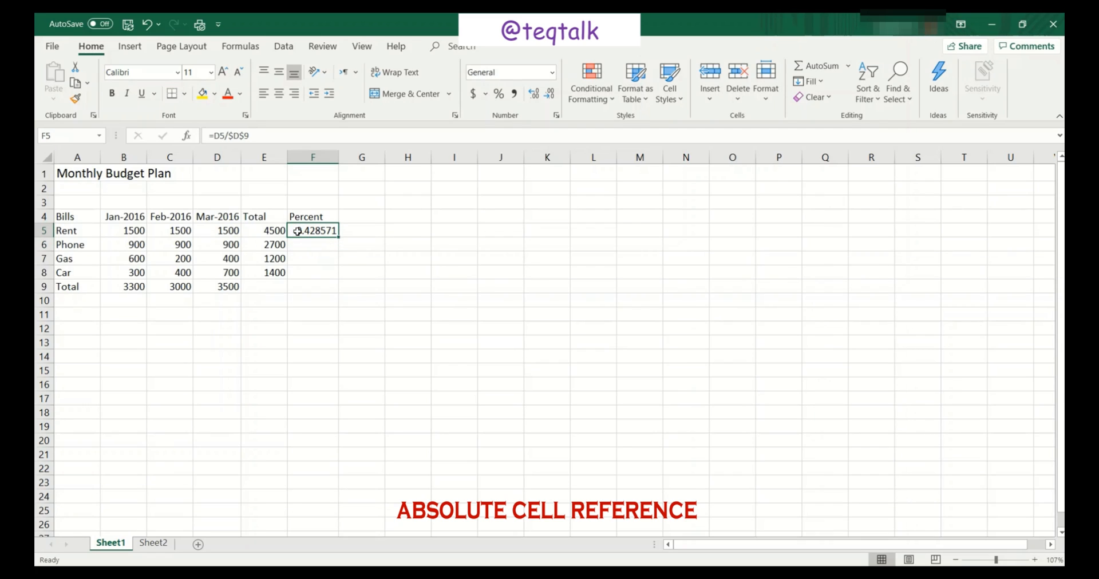
key("ctrl+c")
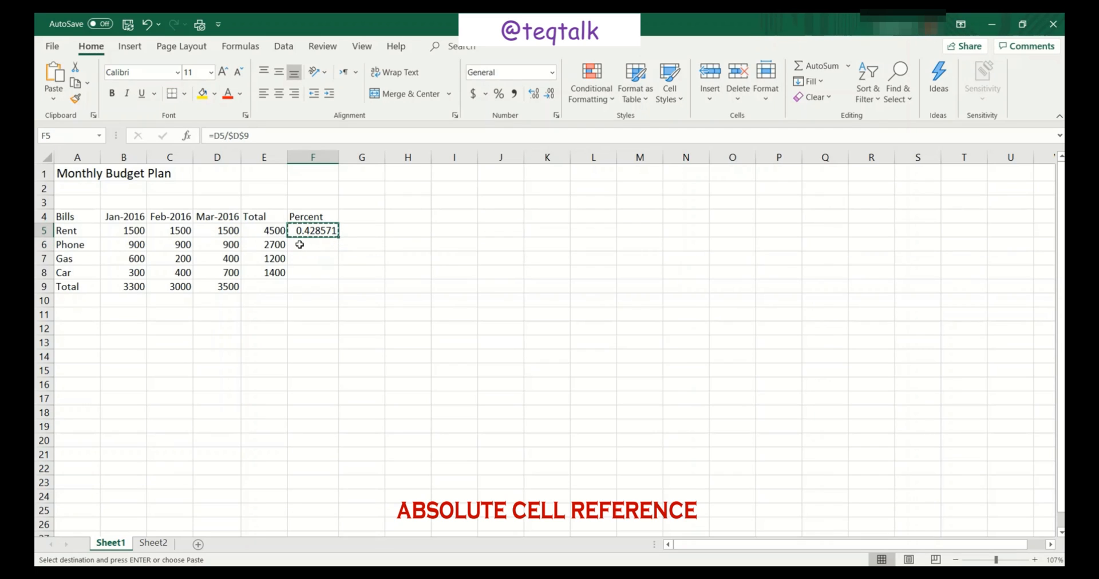
left_click_drag(299, 244, 298, 272)
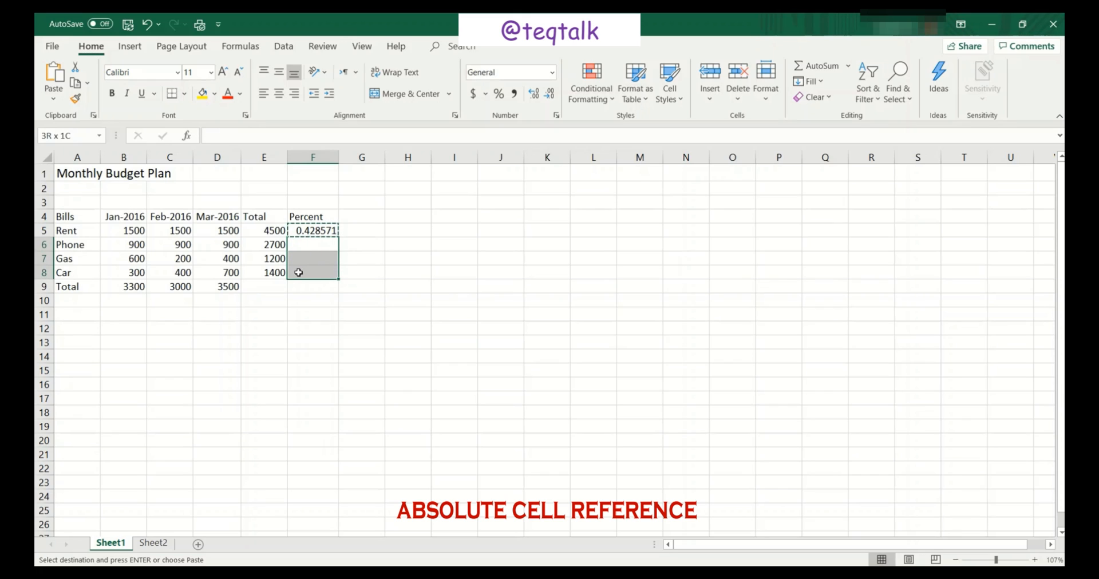
key("ctrl+v")
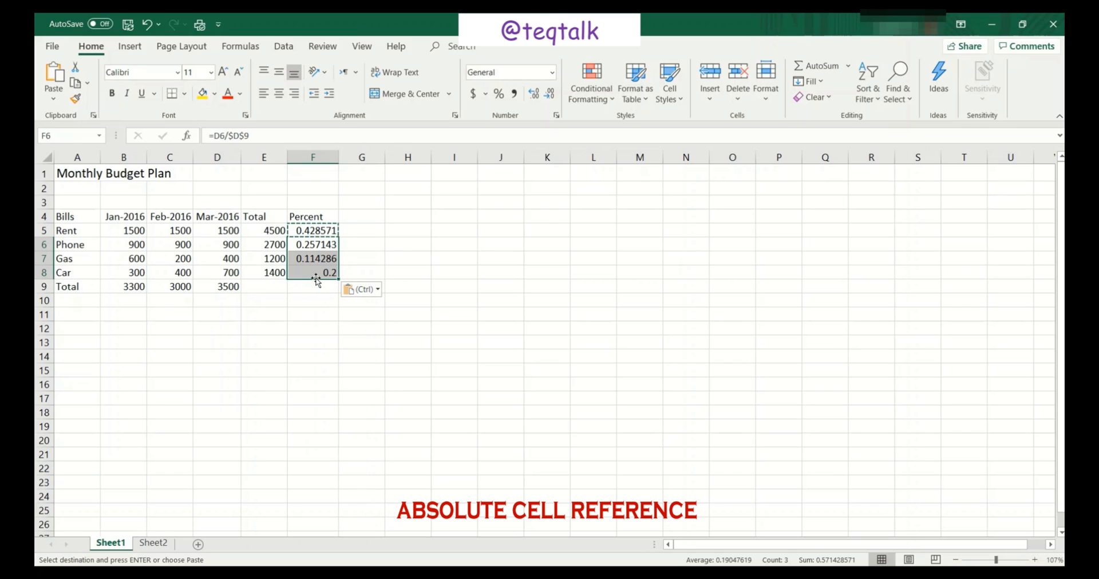
double_click(318, 246)
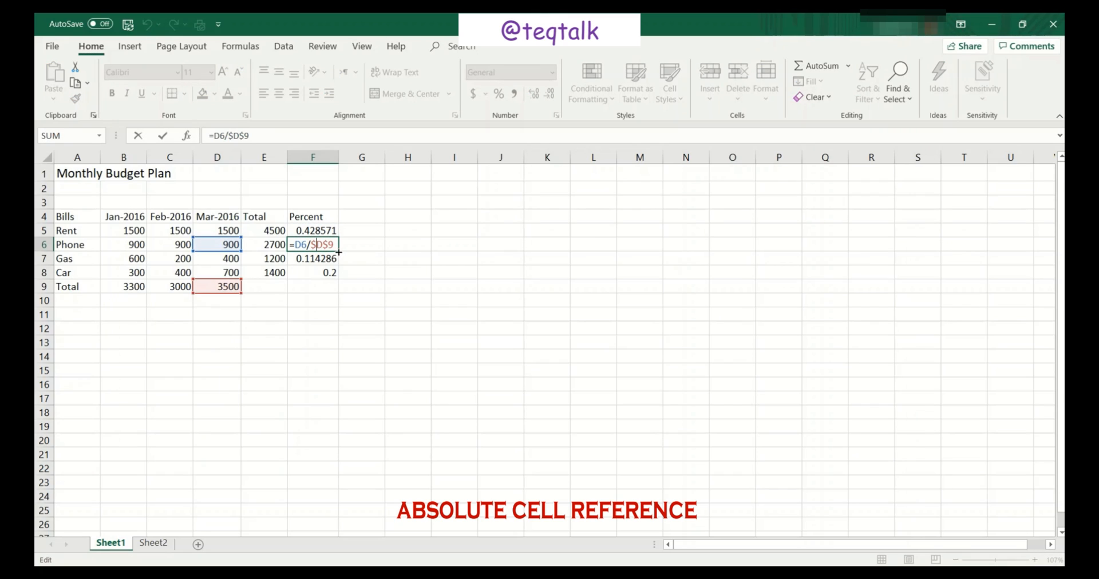
- Open the copied Percent formulas in F7 and F8 to inspect their relative and absolute references
double_click(317, 262)
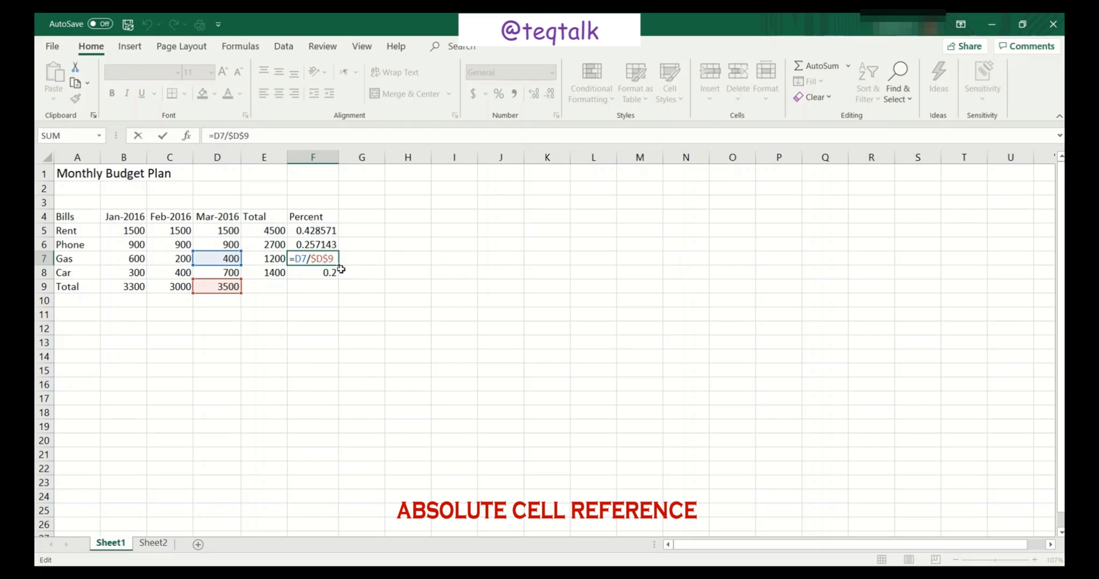
double_click(322, 275)
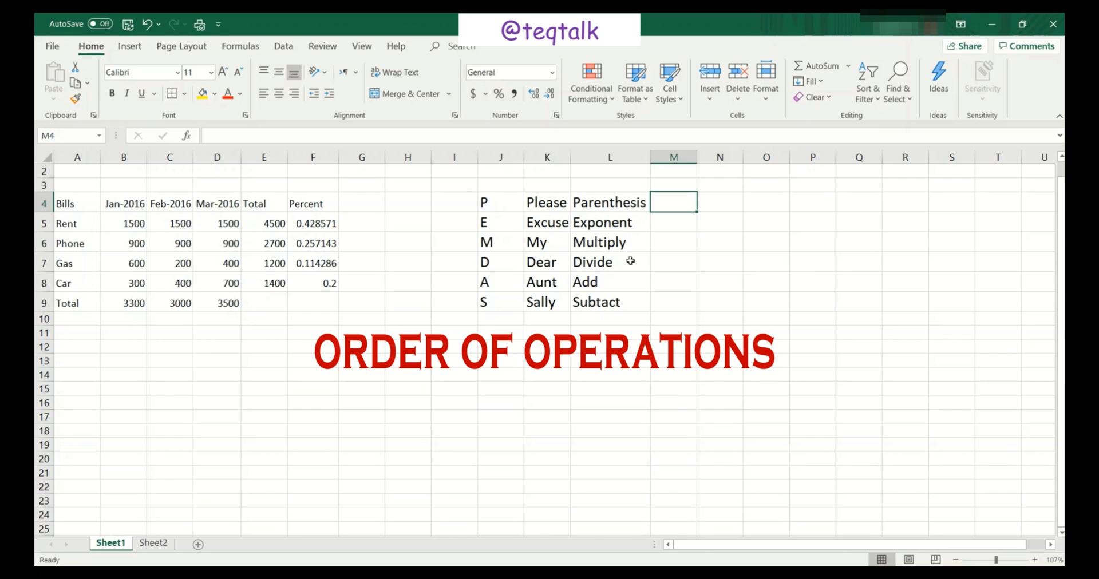
- Highlight the mnemonic words in K4:K9 and the PEMDAS letters in J4:J9 to review the order of operations
left_click_drag(553, 203, 545, 301)
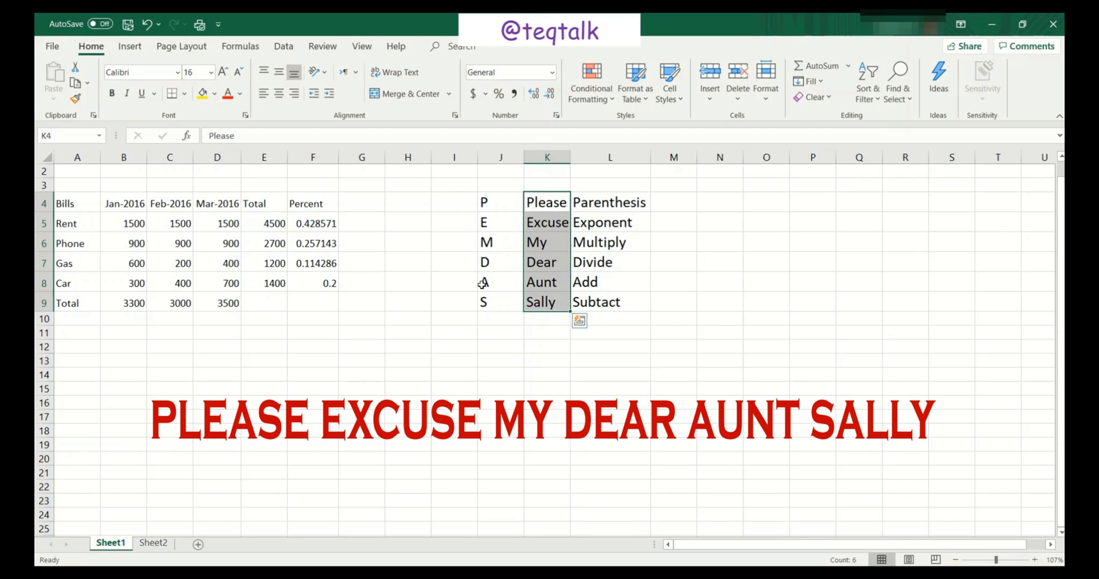
left_click_drag(486, 205, 483, 303)
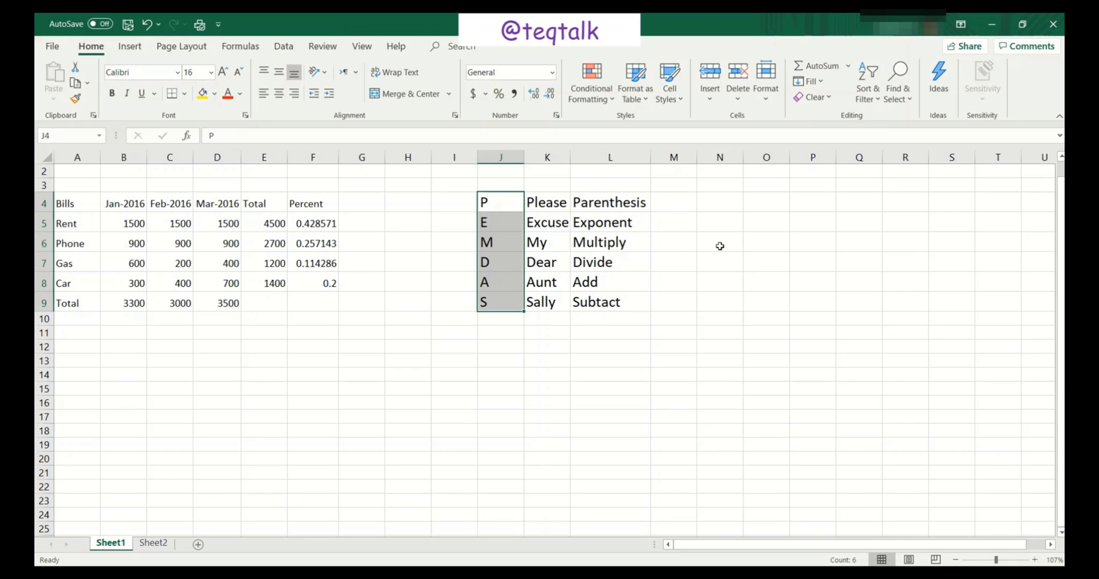
- Enter the order-of-operations formula =2*2*(6/2) in N6, and reopen it to examine how it is evaluated
left_click(720, 246)
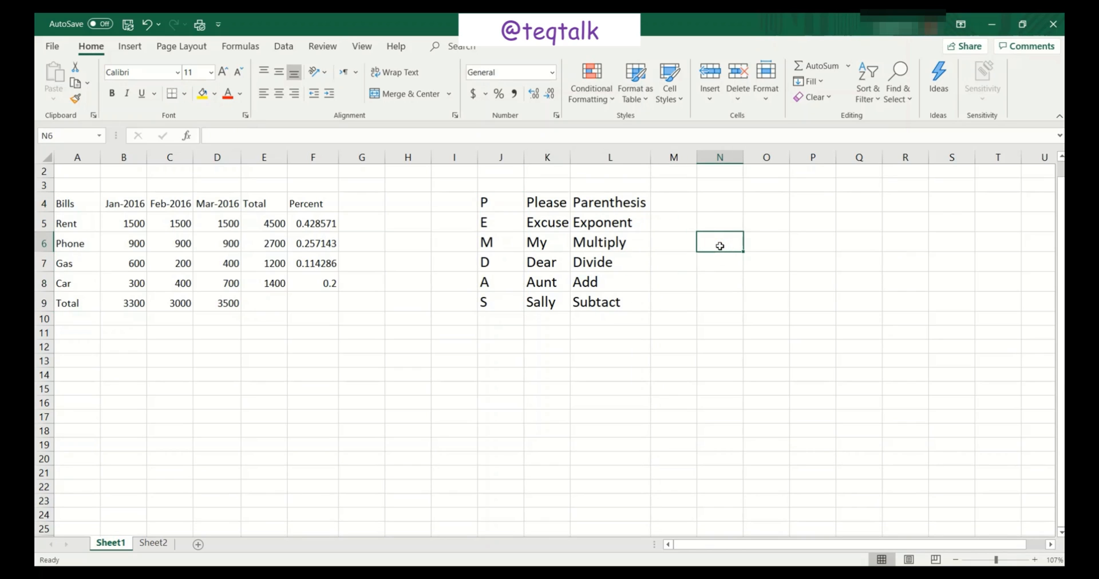
type("=")
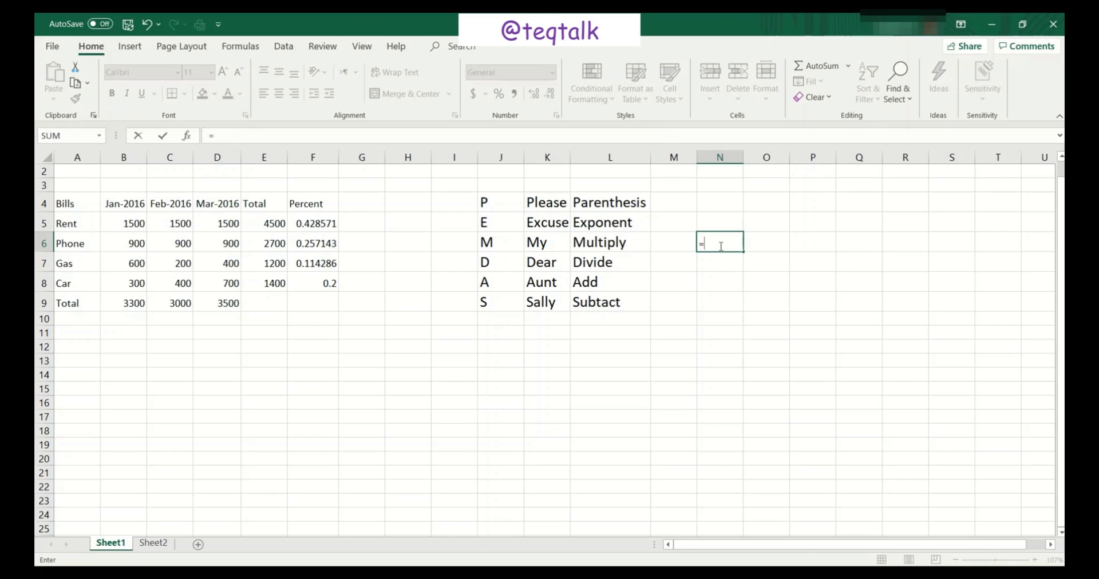
type("2*2*(6/2")
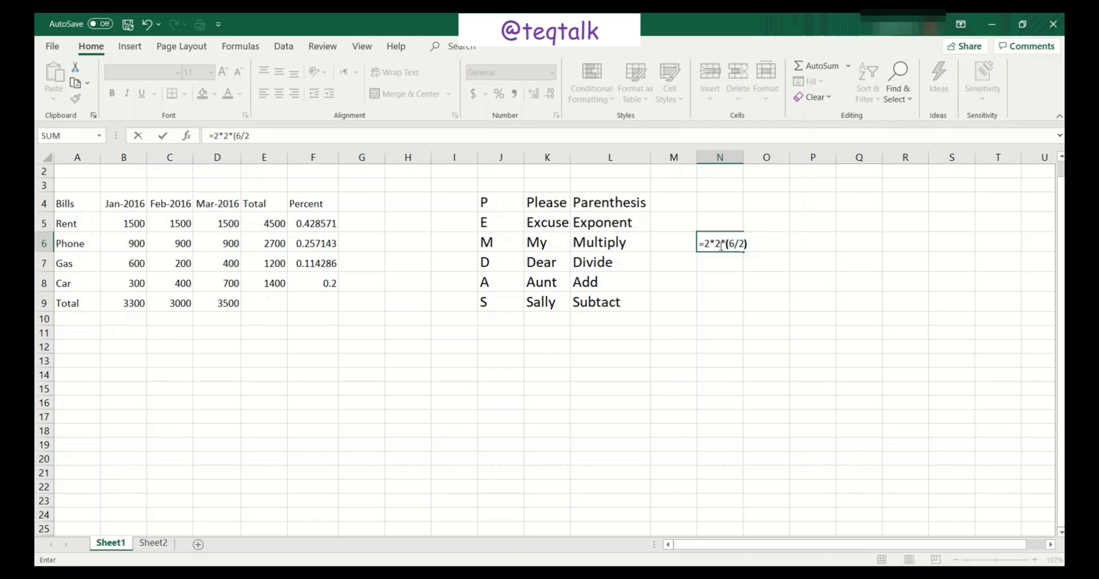
type(")")
key("Return")
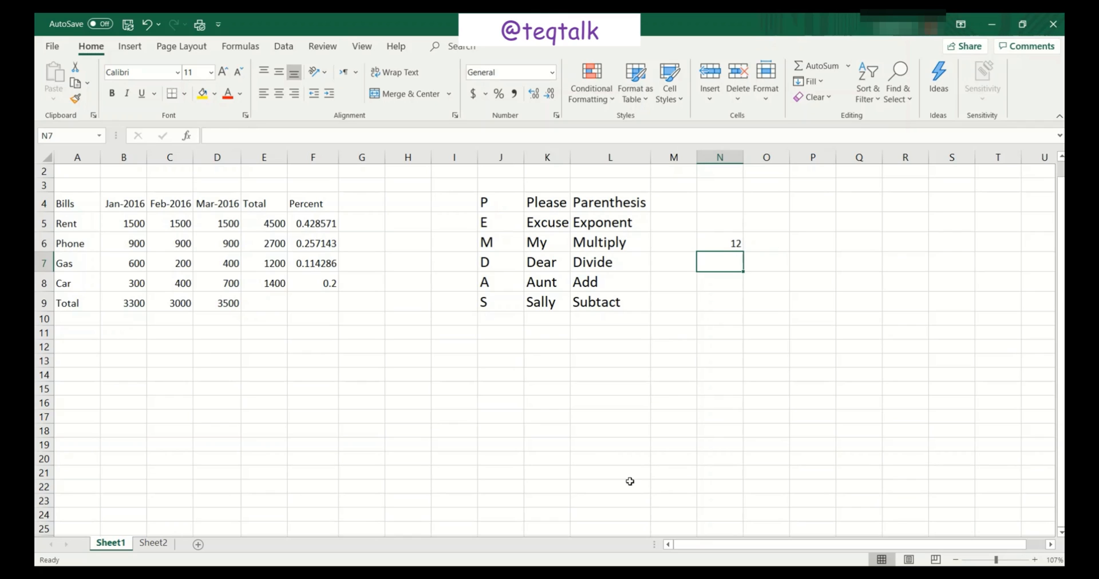
key("Up")
key("F2")
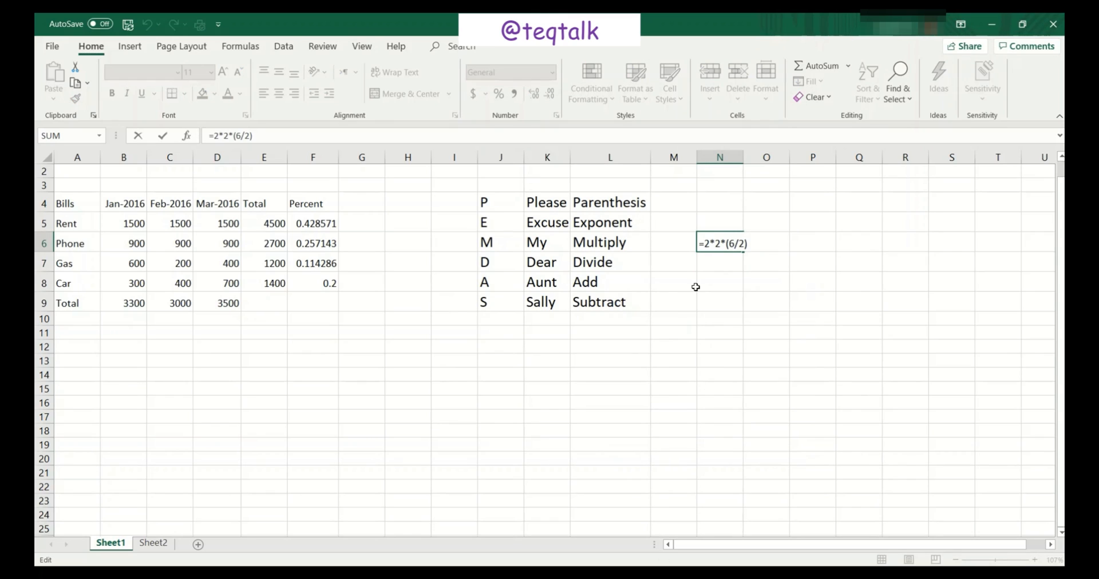